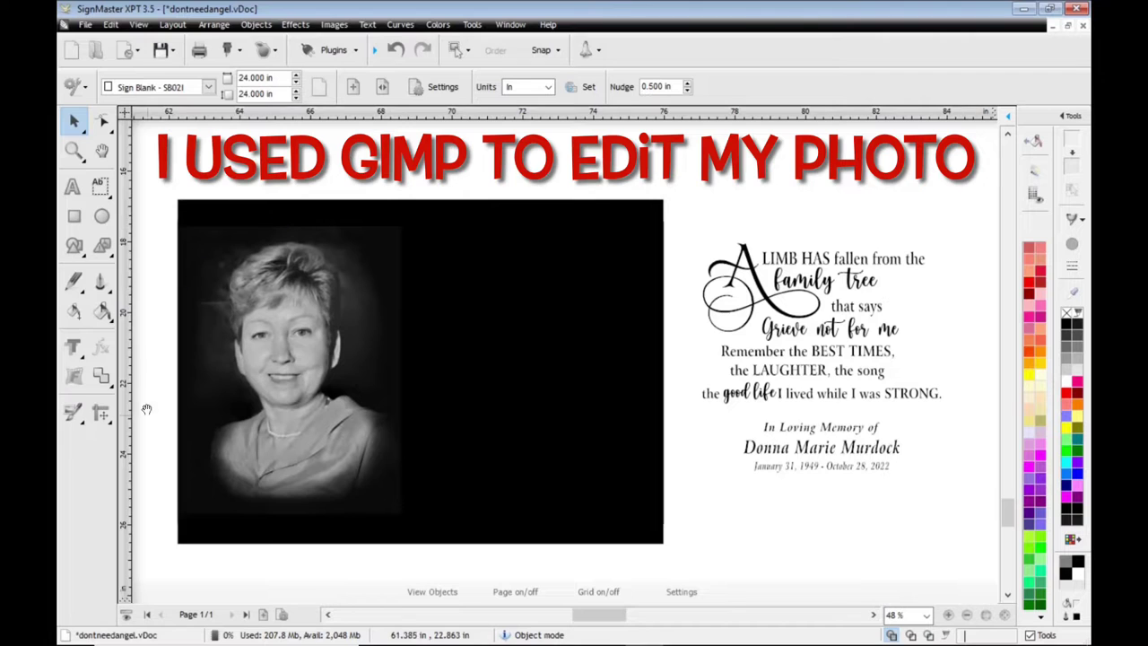
Step: Move the memorial verse onto the black panel beside the portrait and recolor it white
click(802, 334)
drag(800, 354, 516, 360)
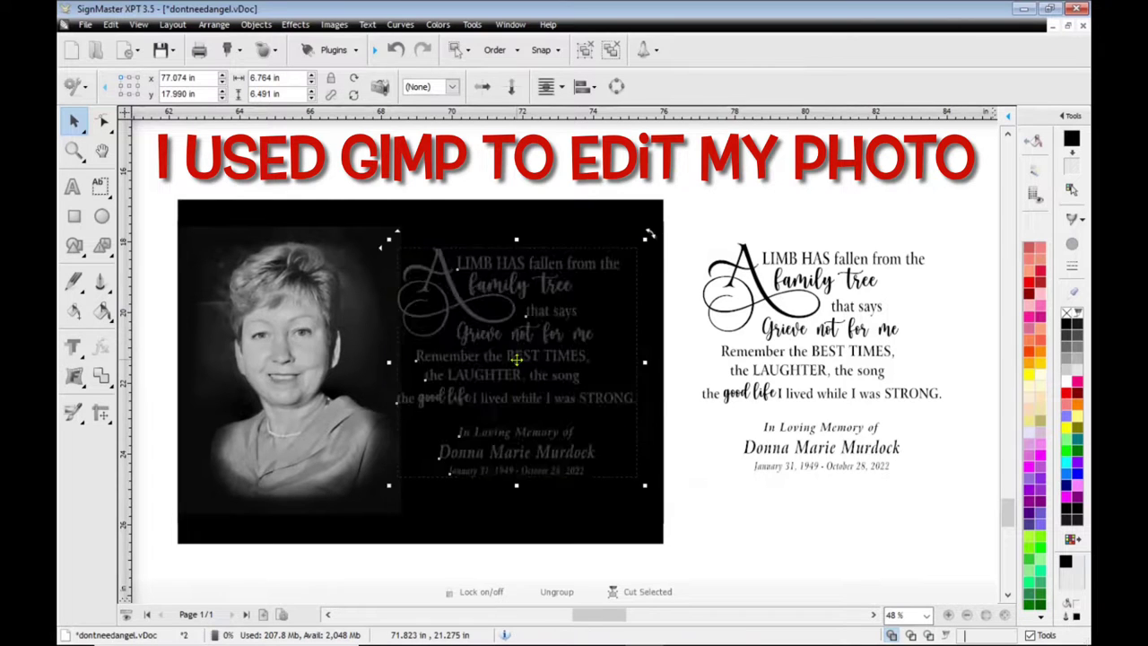
click(1067, 387)
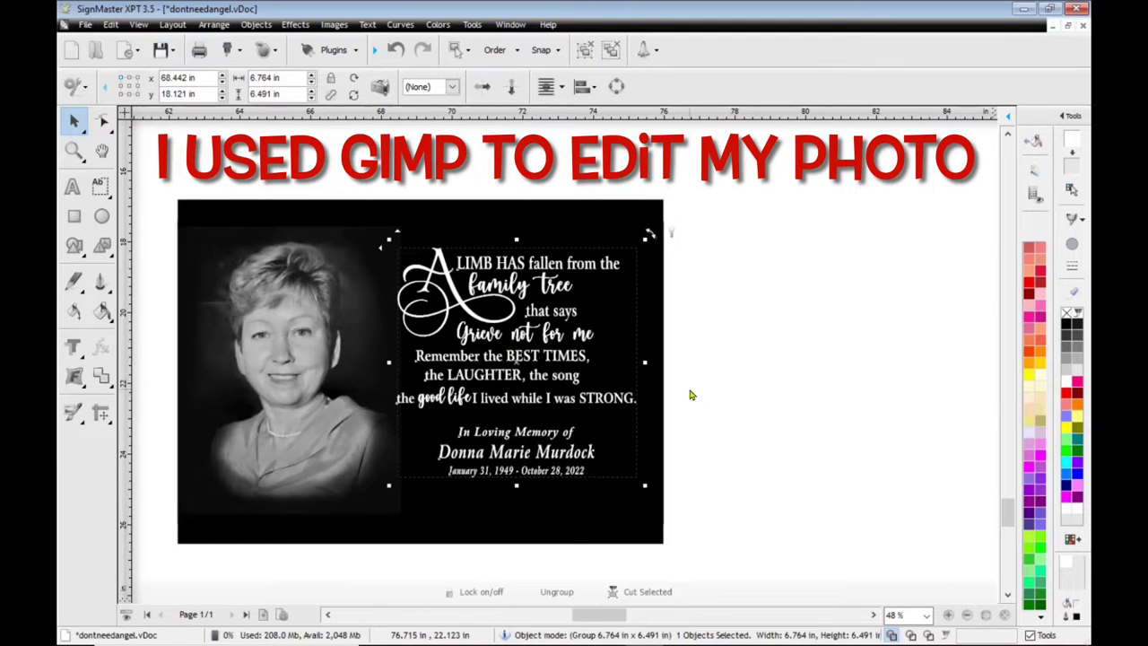
Step: Undo the memorial verse's white recoloring and its move onto the black panel
key(ctrl+z)
key(ctrl+z)
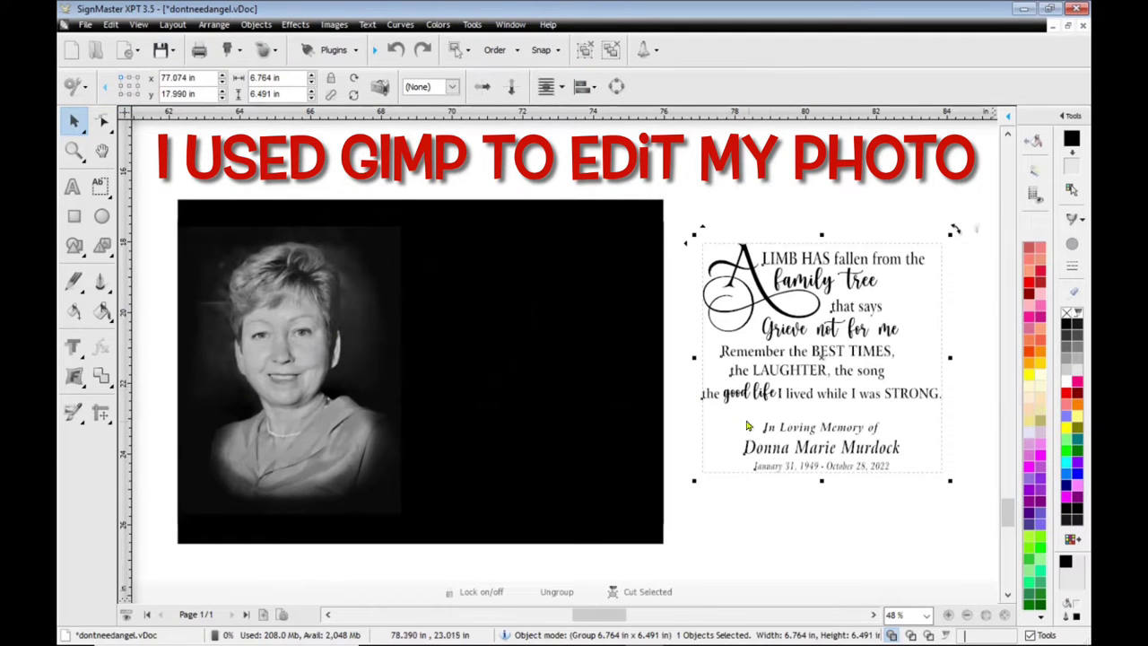
key(Escape)
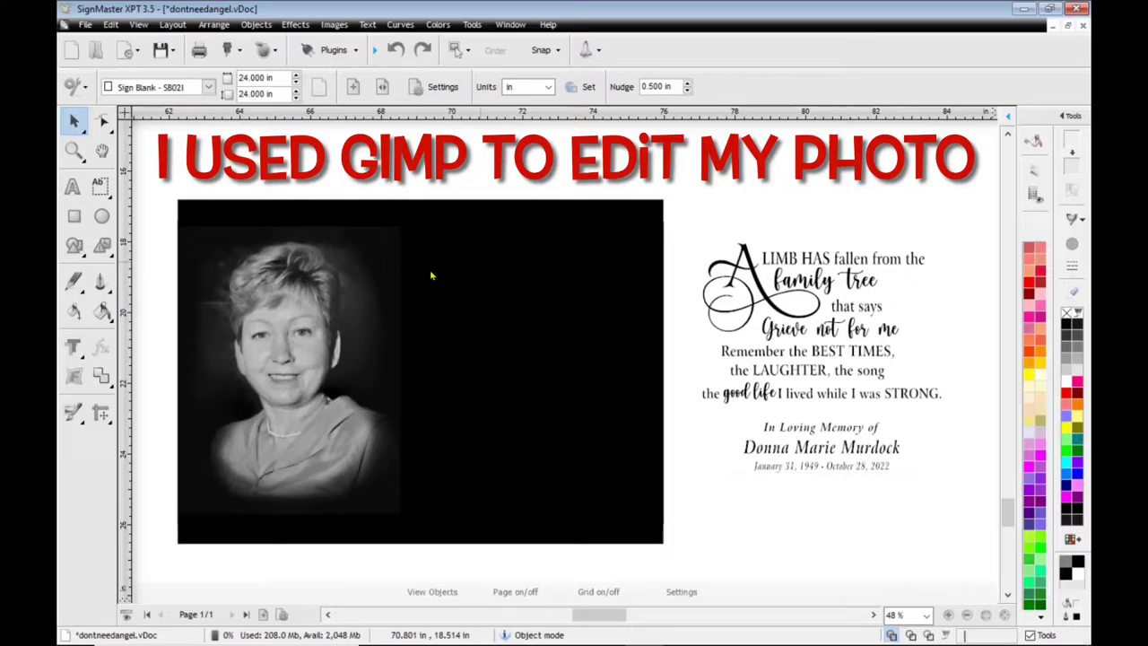
click(319, 289)
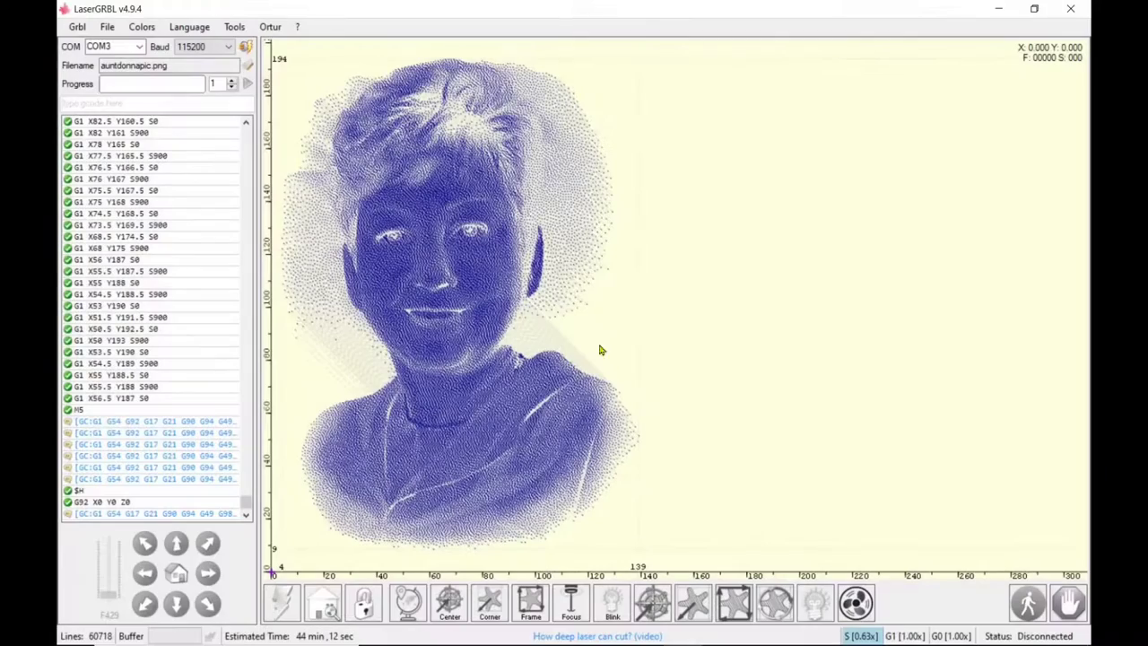
Step: Switch to LaserGRBL and open auntdonnapic.png from the memorials folder for raster import
click(107, 27)
click(118, 45)
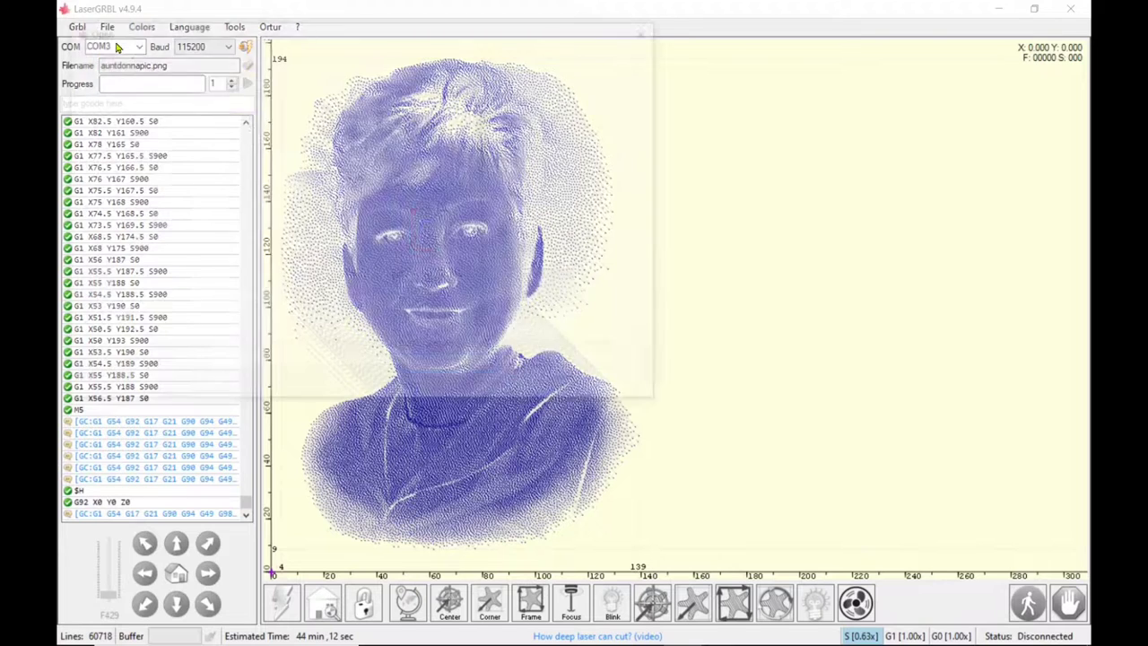
scroll(471, 258, down, 1)
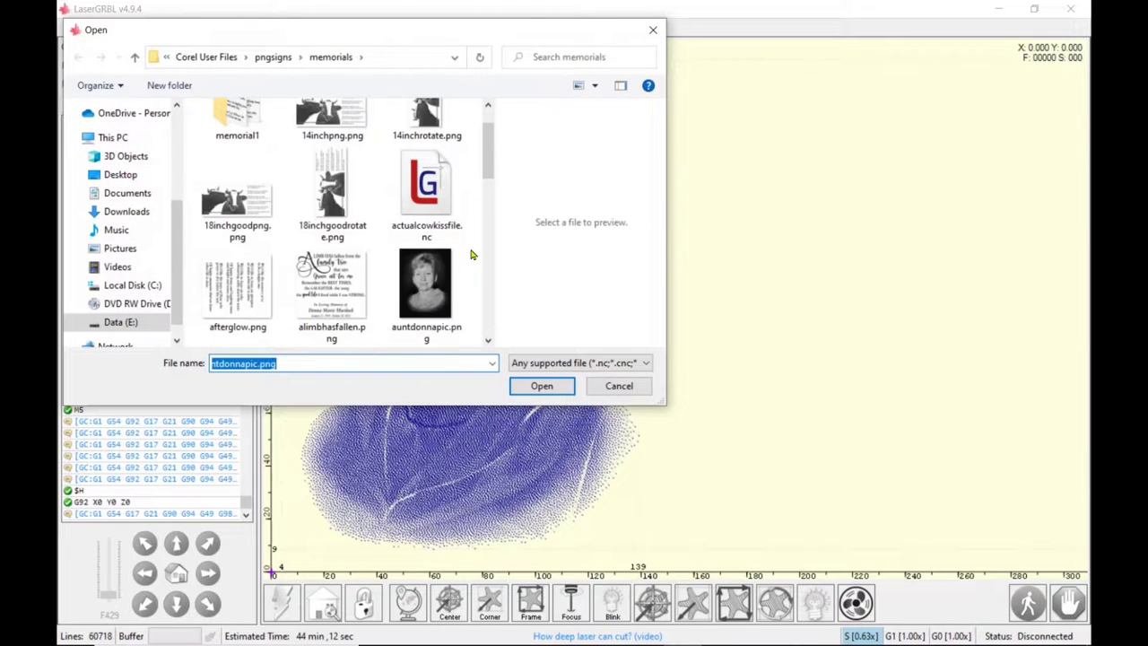
scroll(470, 255, down, 2)
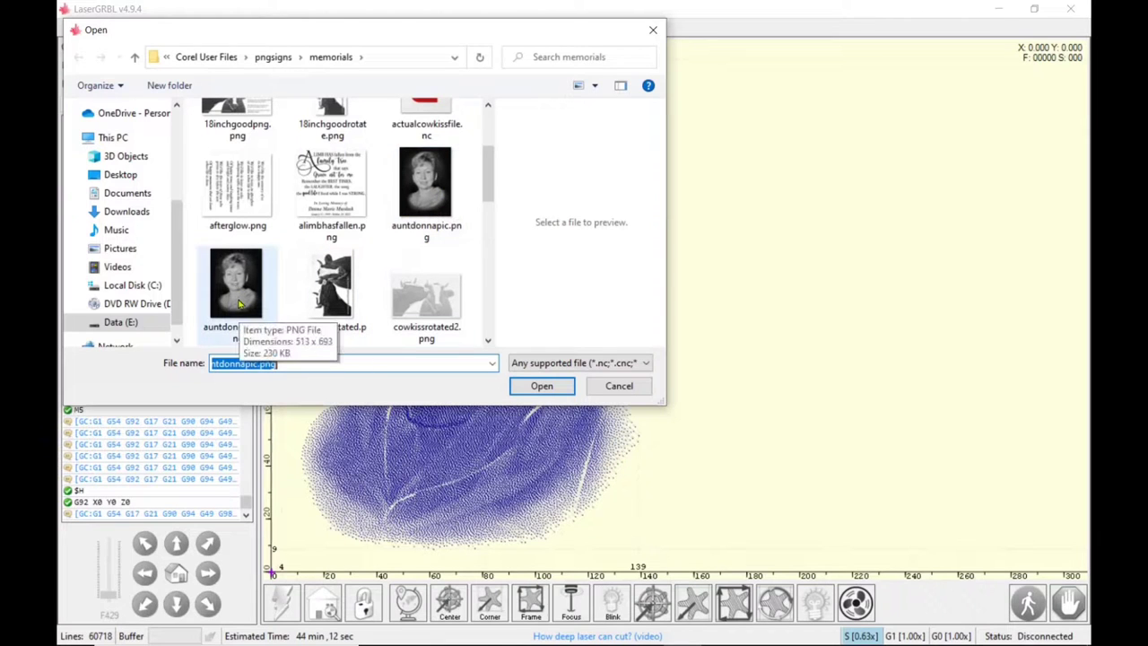
click(426, 186)
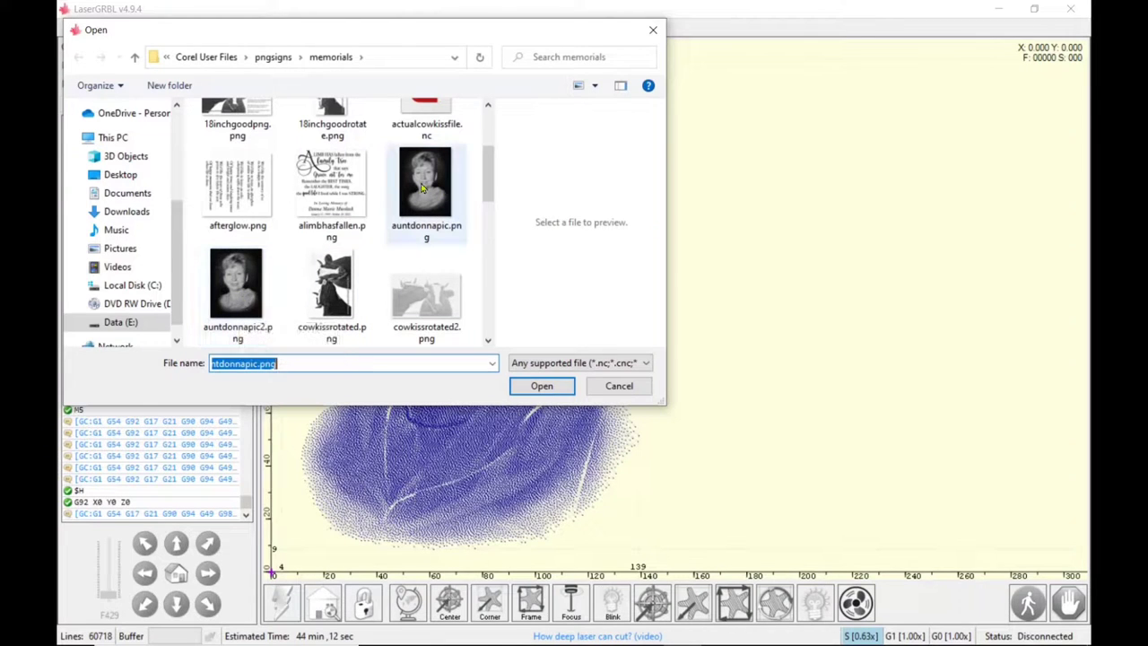
click(529, 386)
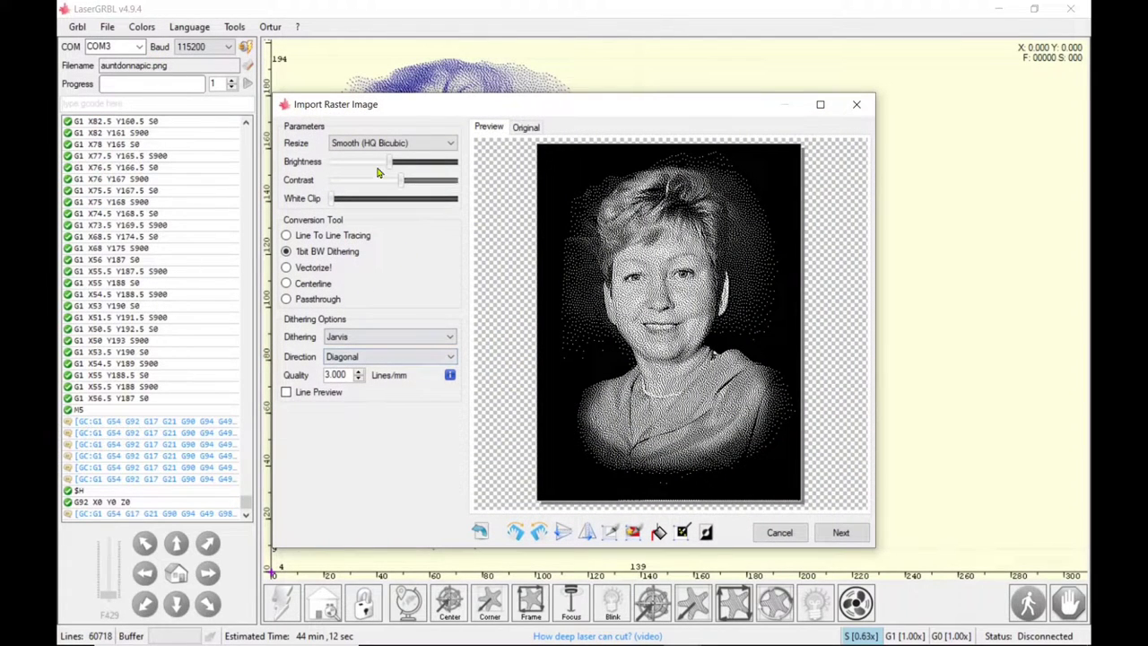
Step: Compare the portrait preview with Atkinson, FloydSteinberg and Burks dithering and return the dithering to Jarvis
mouse_move(391, 163)
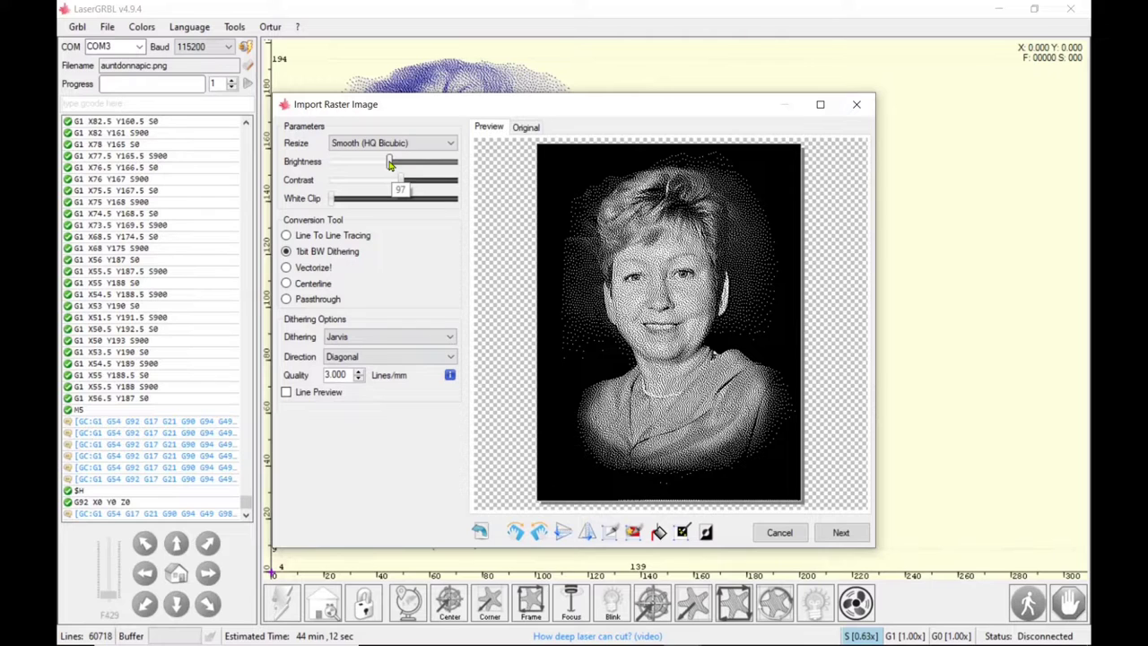
mouse_move(402, 182)
mouse_move(332, 199)
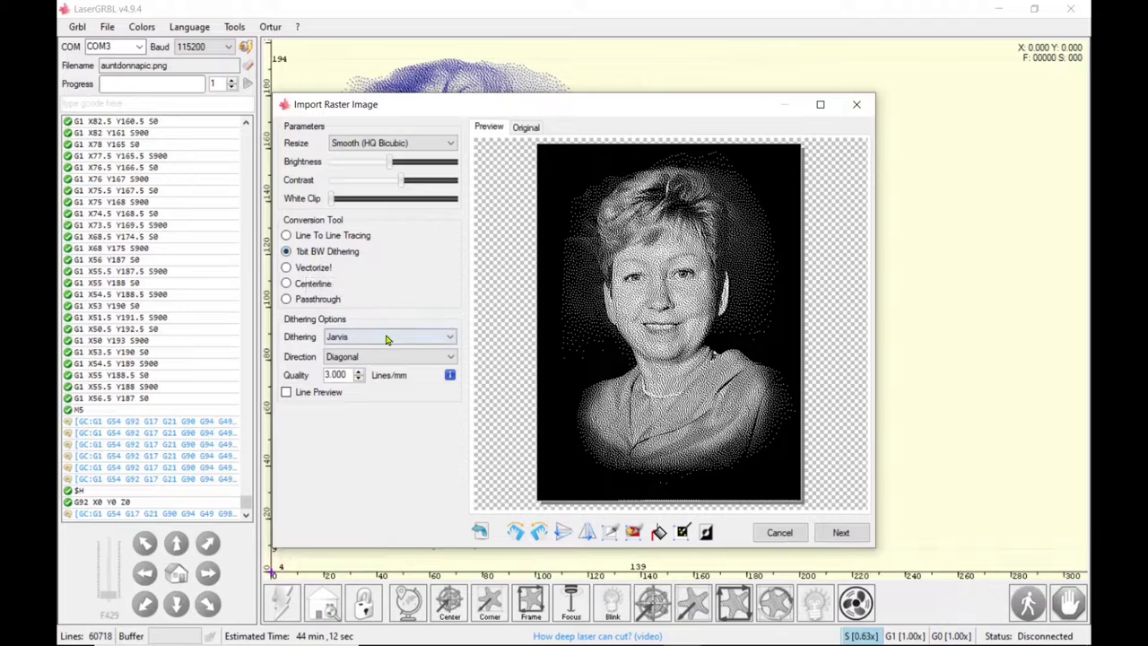
click(450, 338)
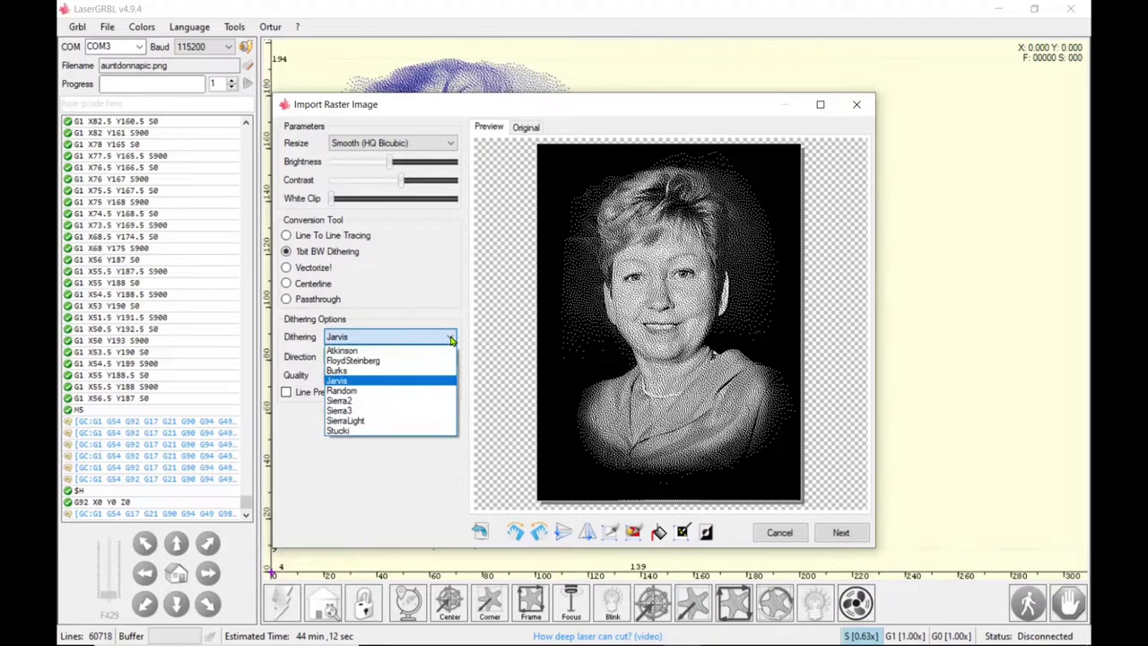
click(362, 350)
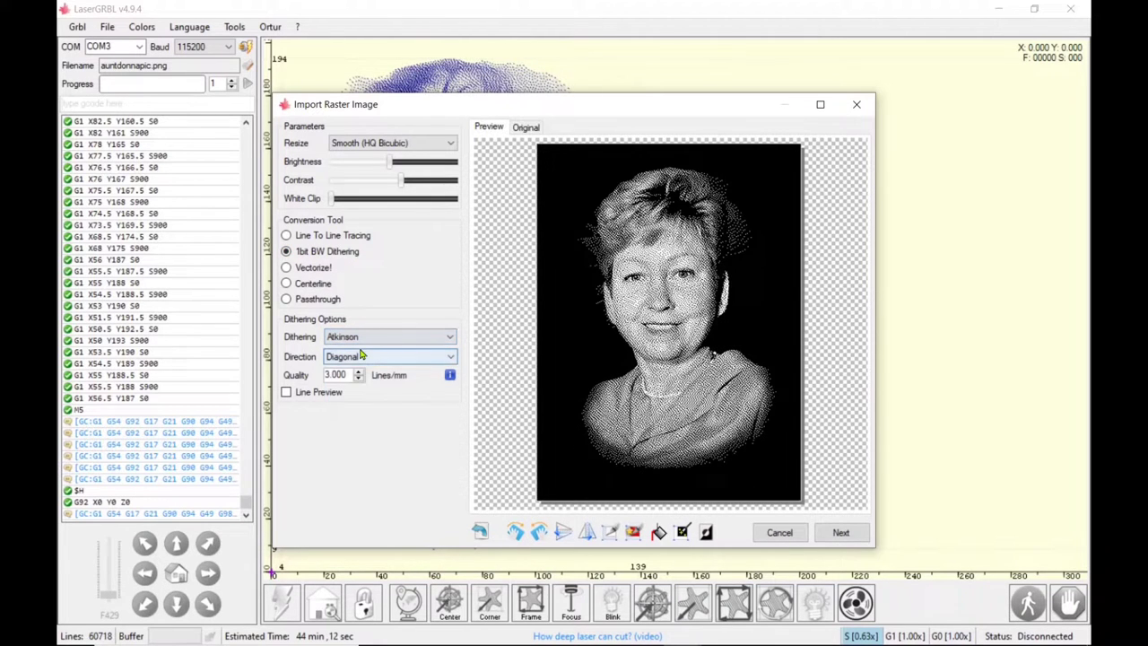
click(450, 339)
click(377, 361)
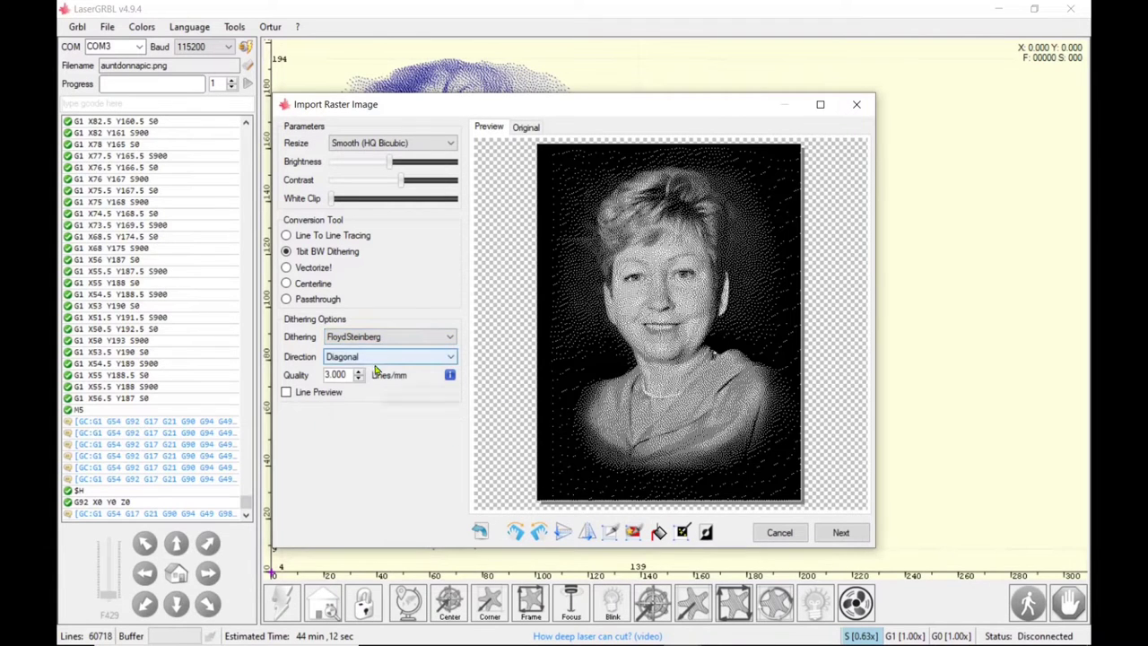
click(450, 337)
click(340, 371)
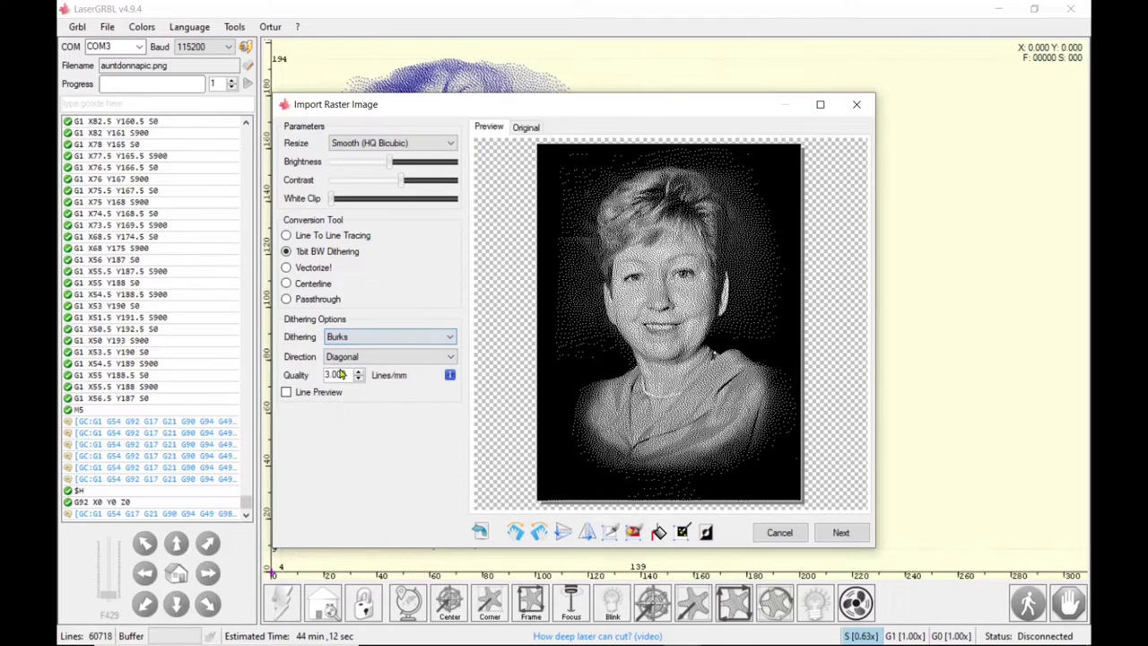
click(450, 336)
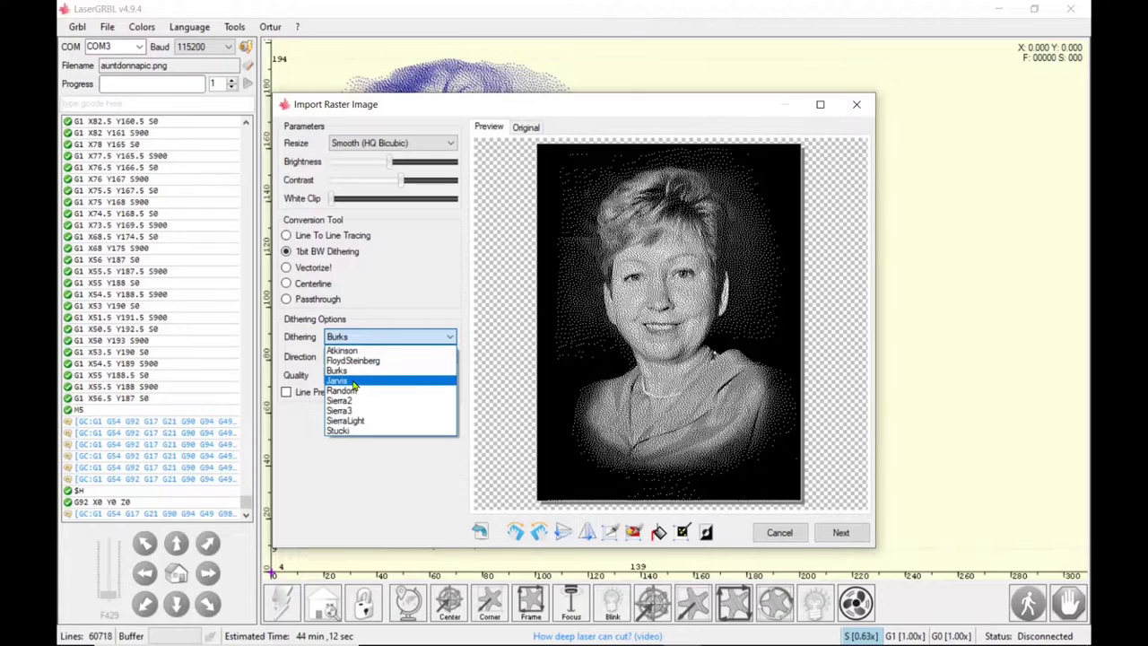
click(355, 384)
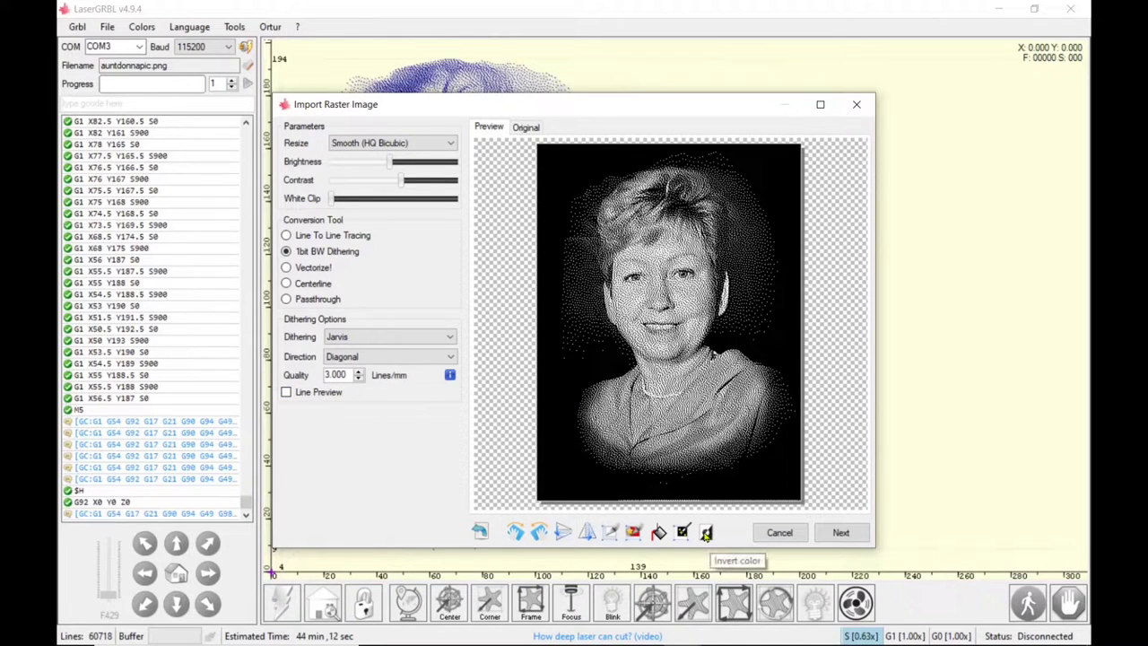
Step: Invert the portrait's colors and crop the empty margins around the head and shoulders
click(707, 533)
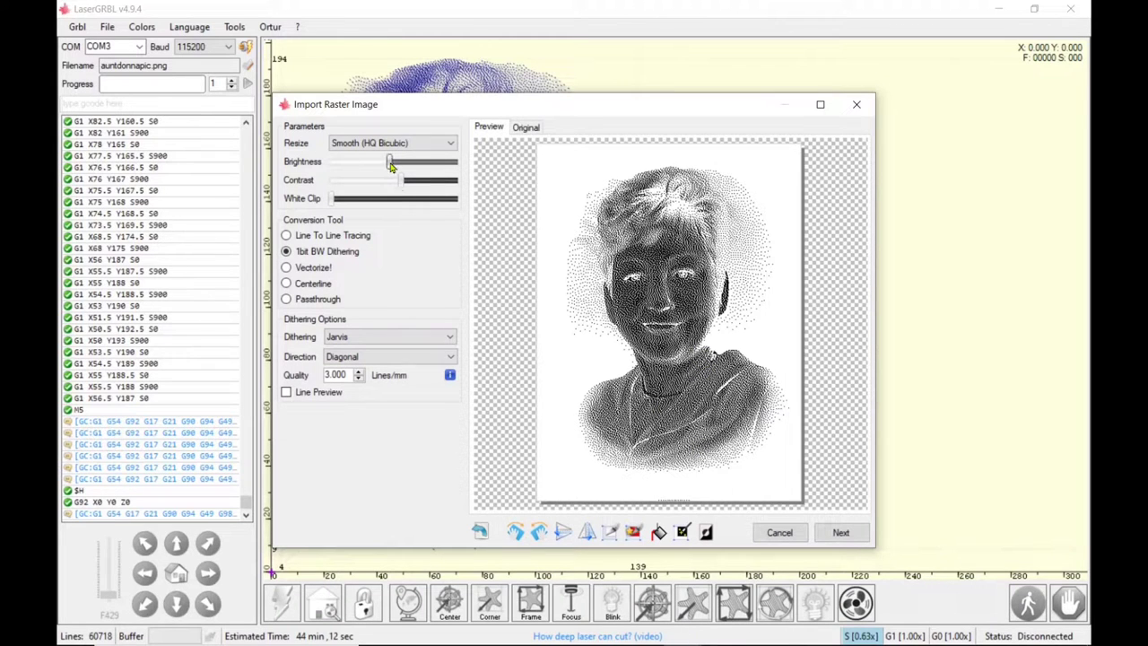
mouse_move(390, 166)
mouse_down()
mouse_move(417, 183)
mouse_move(402, 183)
mouse_up()
click(611, 533)
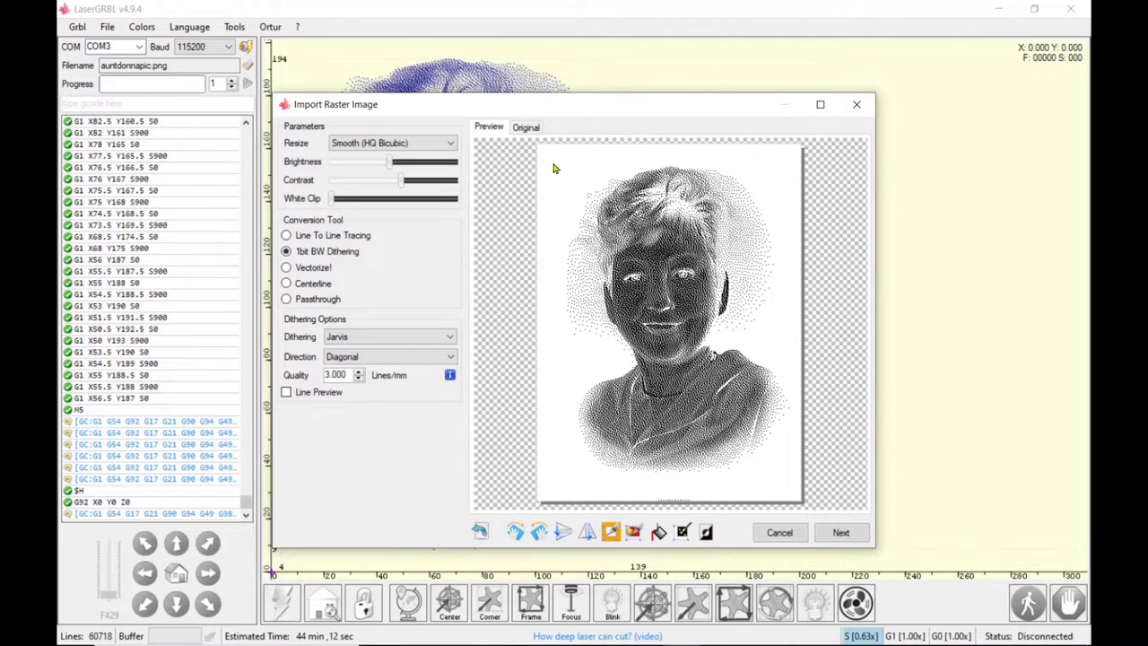
drag(553, 167, 799, 496)
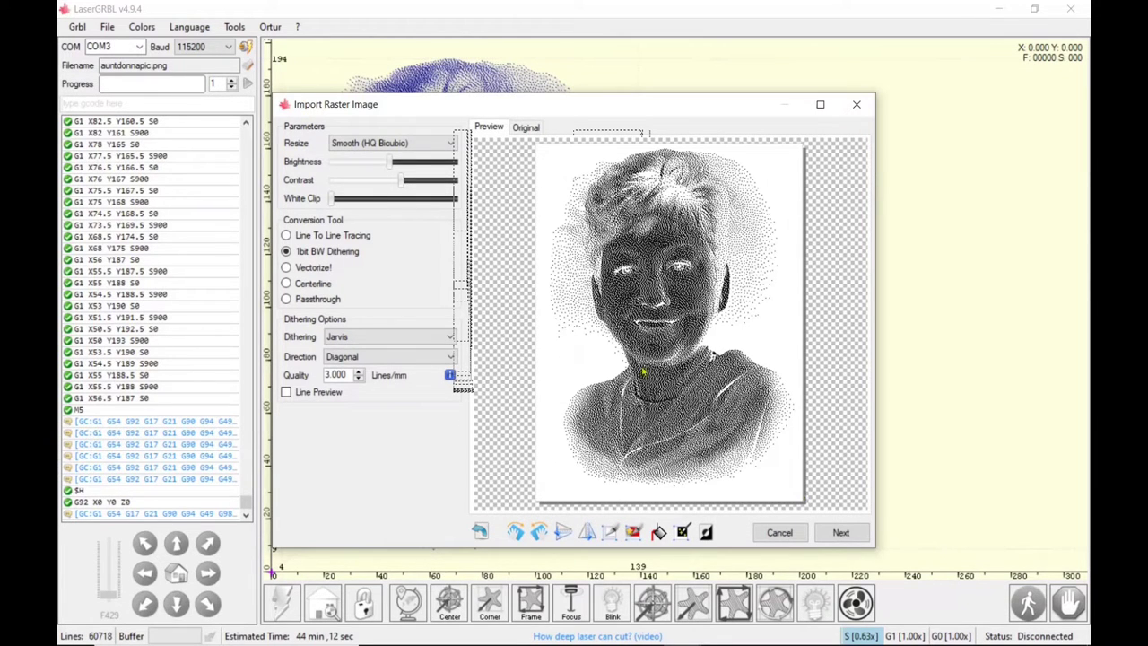
Step: Enlarge the import window, crop the portrait slightly tighter, and toggle the color inversion off and back on
click(820, 104)
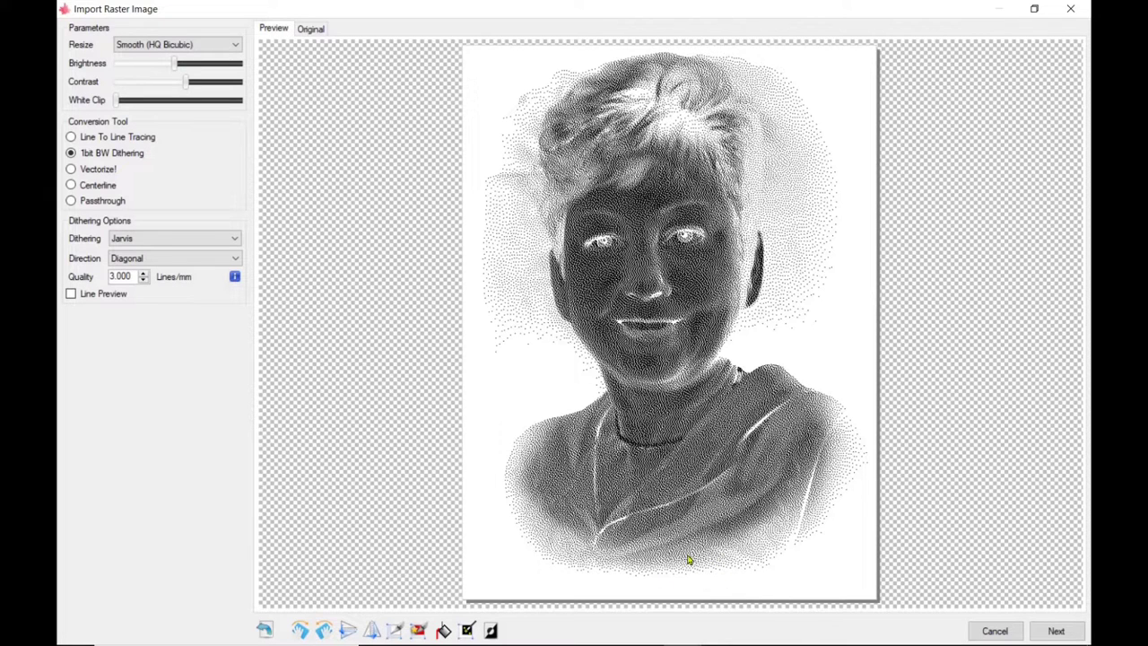
click(396, 630)
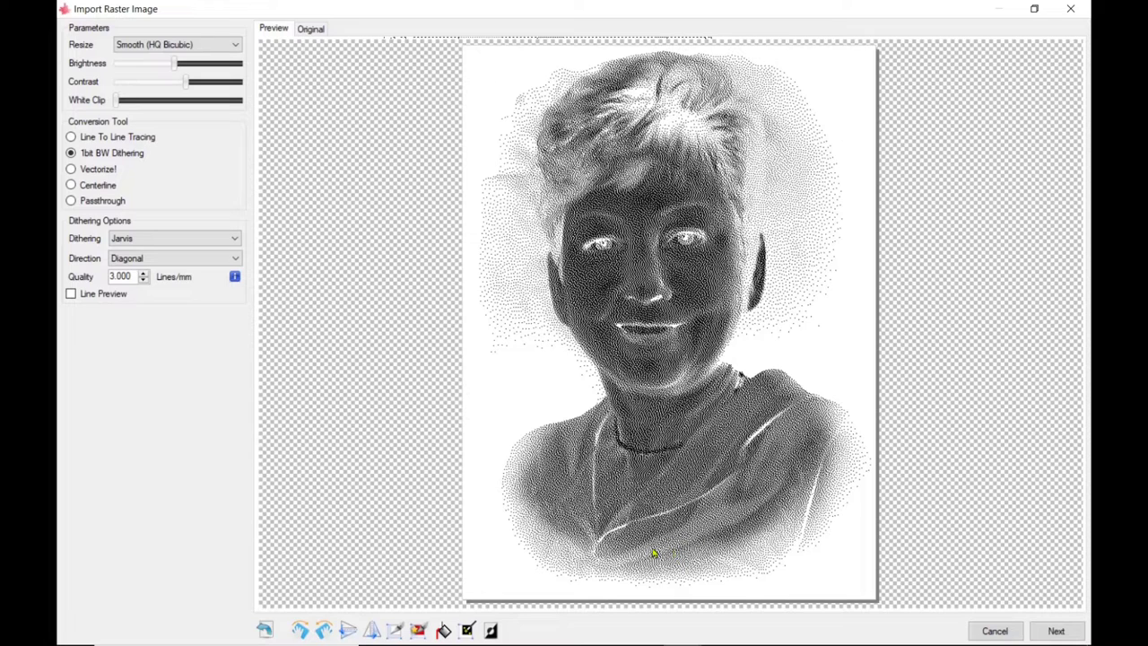
click(491, 631)
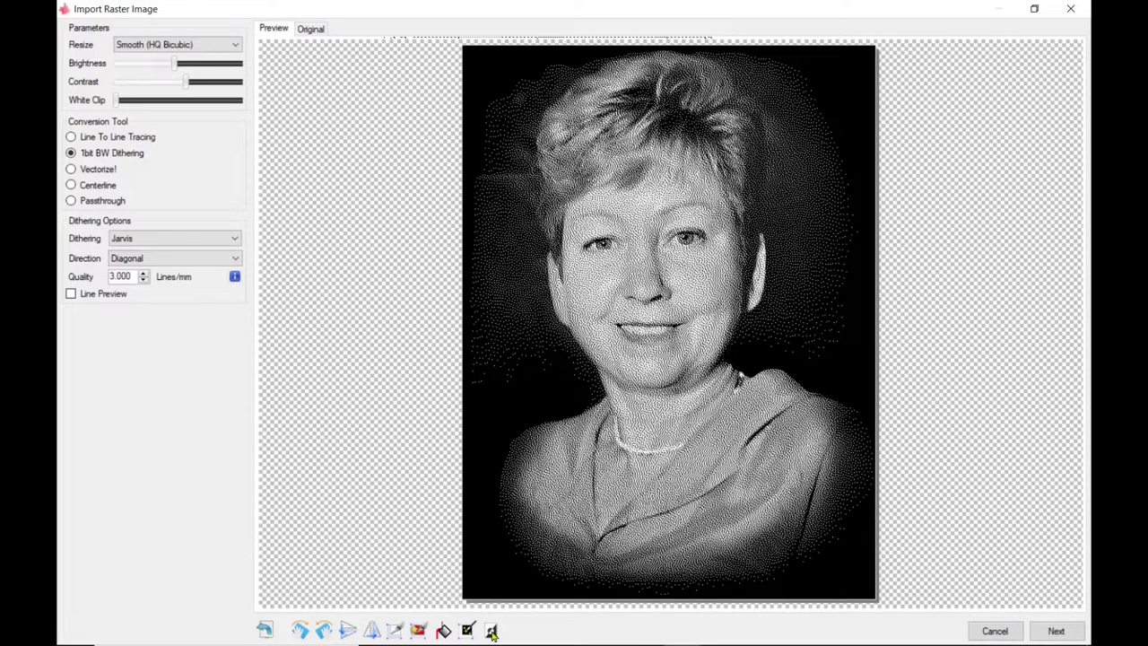
click(492, 631)
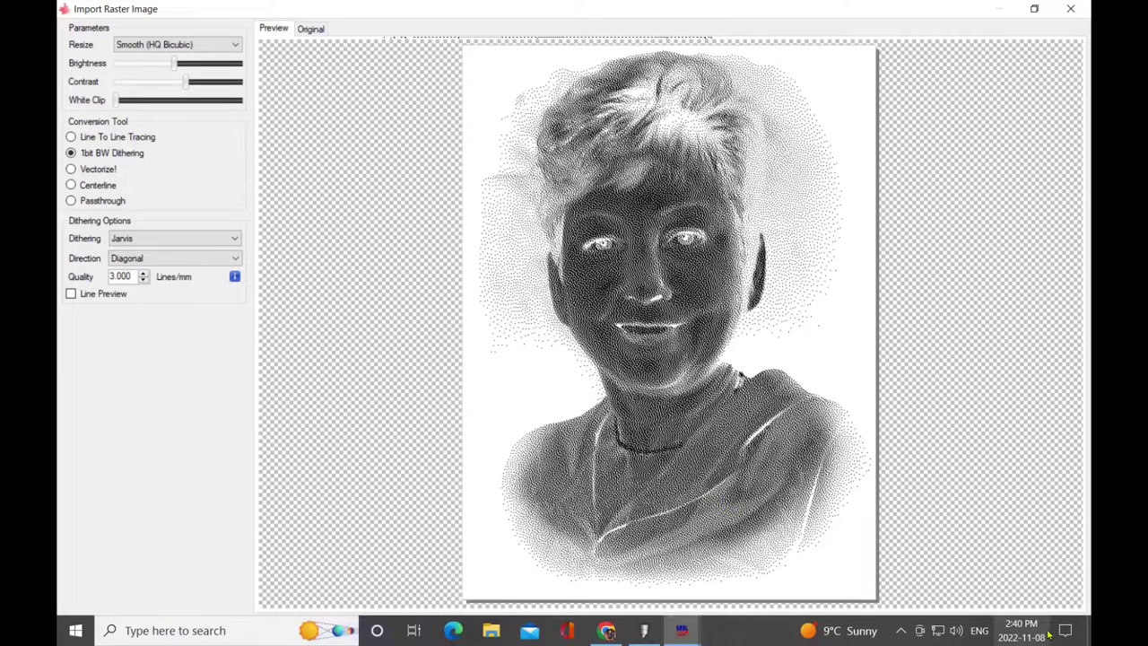
Step: Create the portrait engraving in M4 - Dynamic Power laser mode with Autosize enabled at 300 DPI
click(1056, 631)
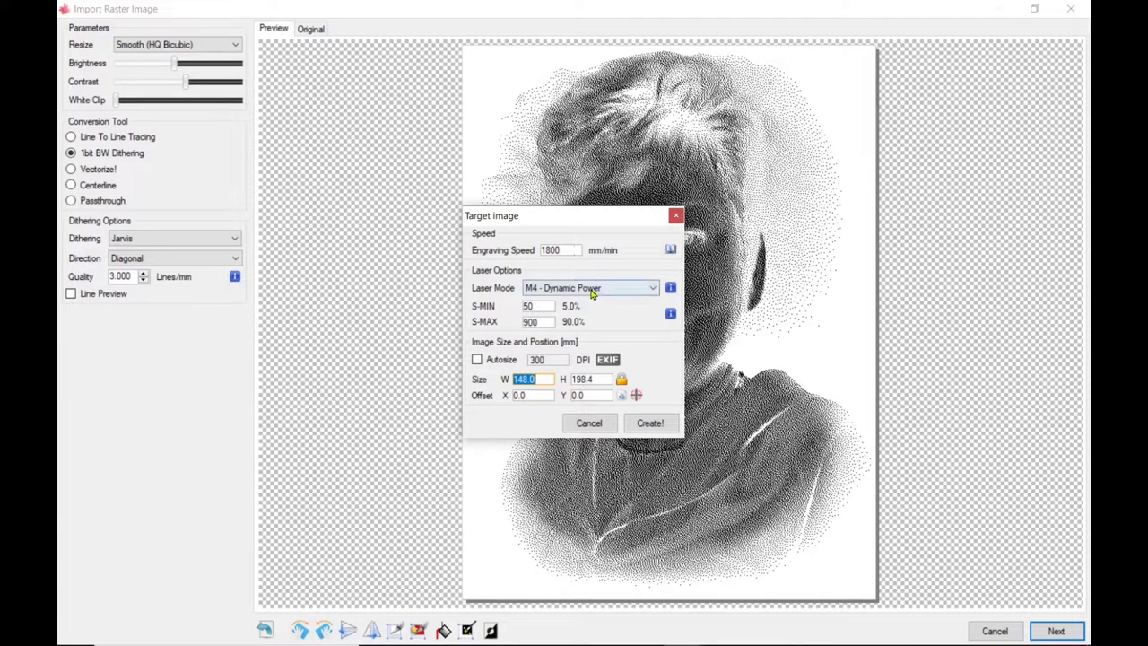
click(652, 288)
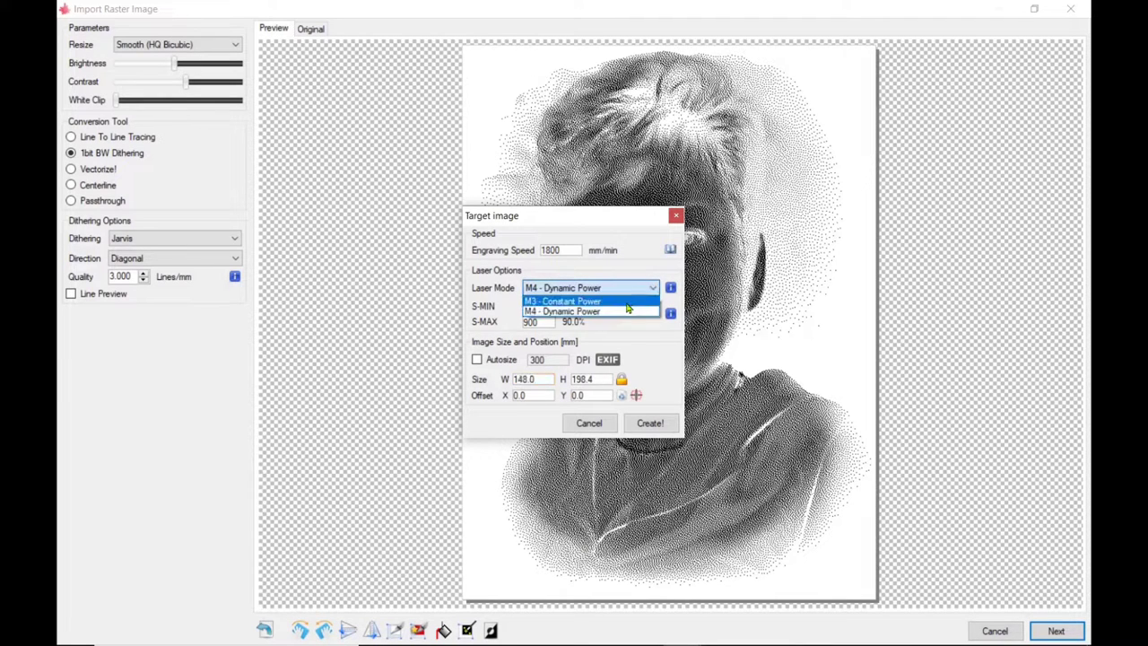
click(599, 312)
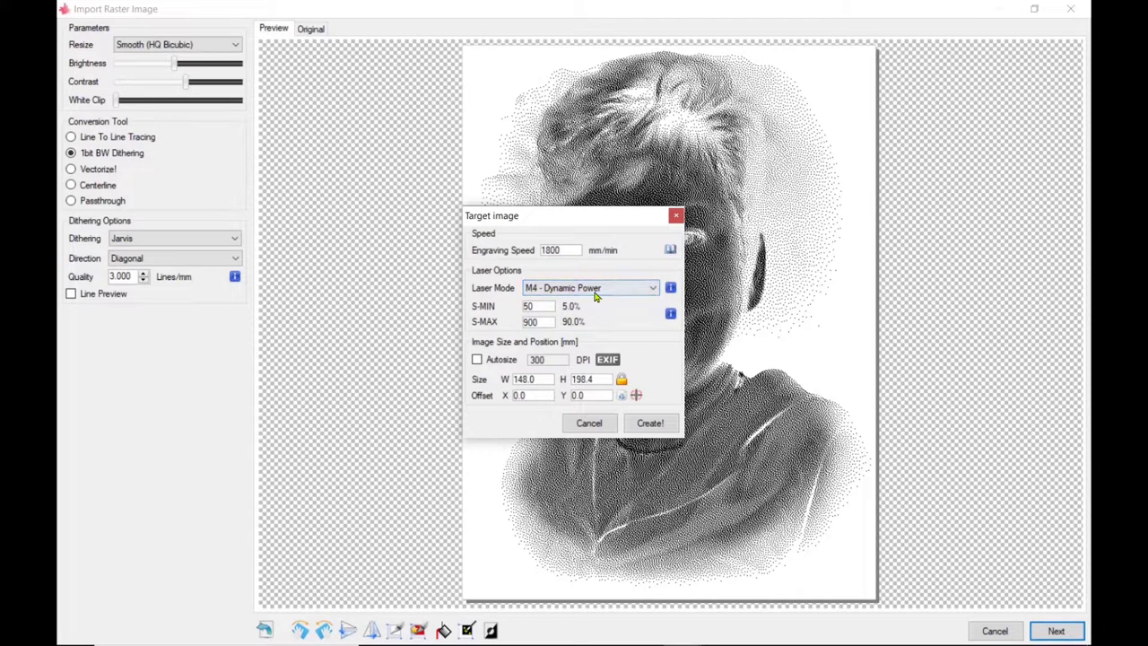
drag(543, 308, 526, 306)
click(527, 306)
click(477, 360)
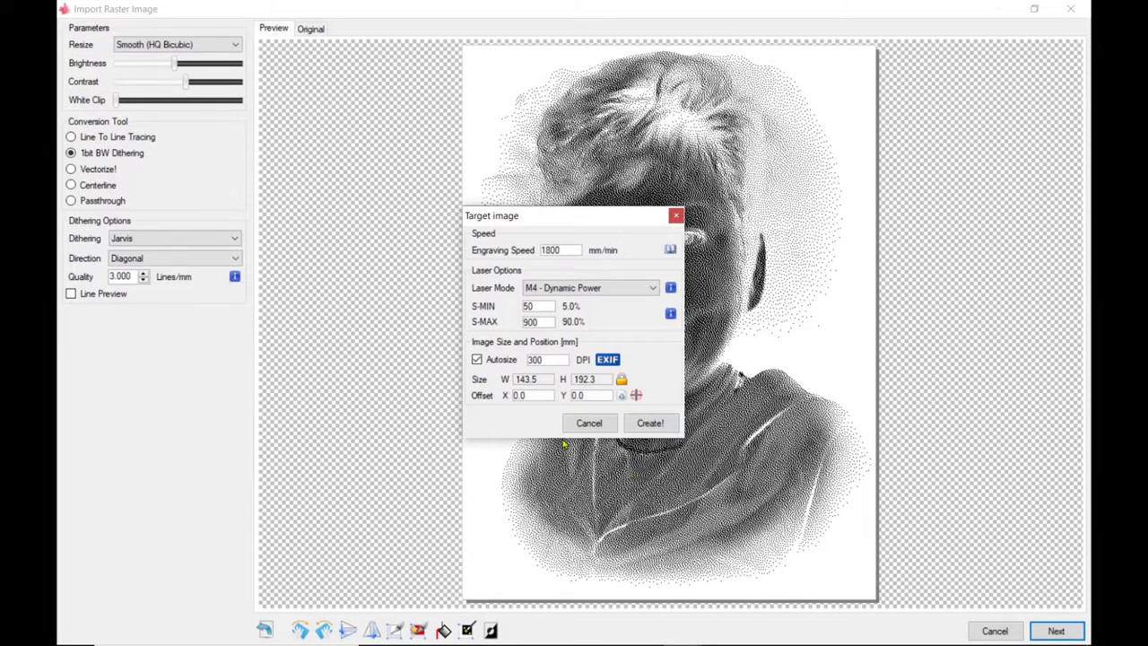
click(668, 428)
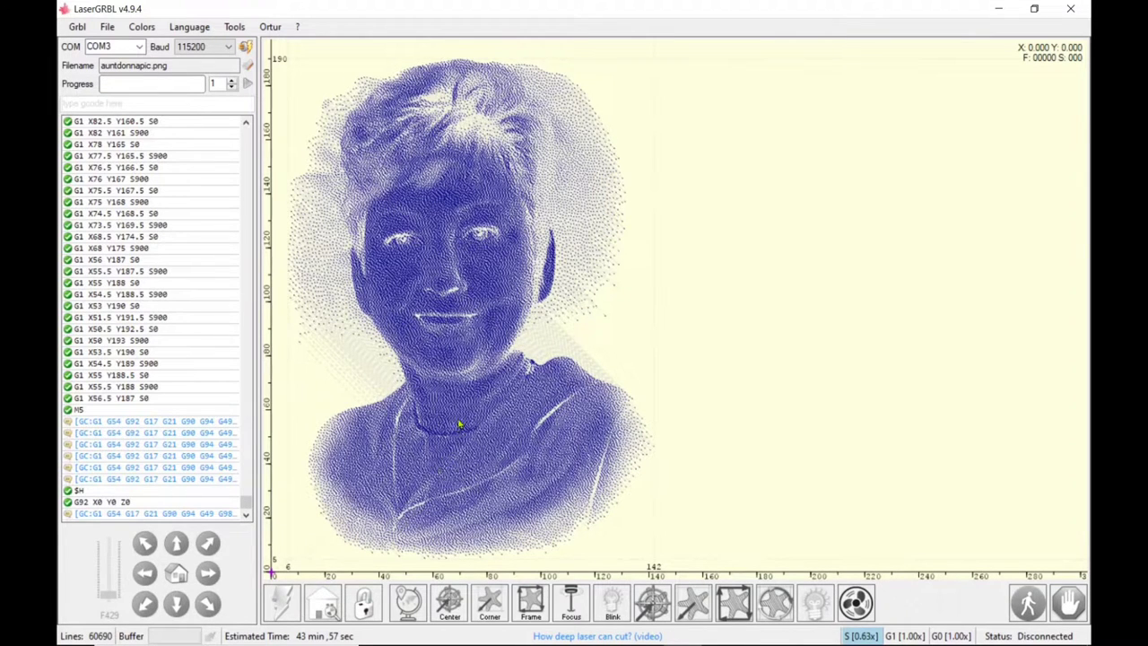
Step: Open auntdonnapic.png again for raster import with the dithering quality set to 7 lines/mm
click(107, 26)
click(132, 43)
scroll(412, 333, down, 1)
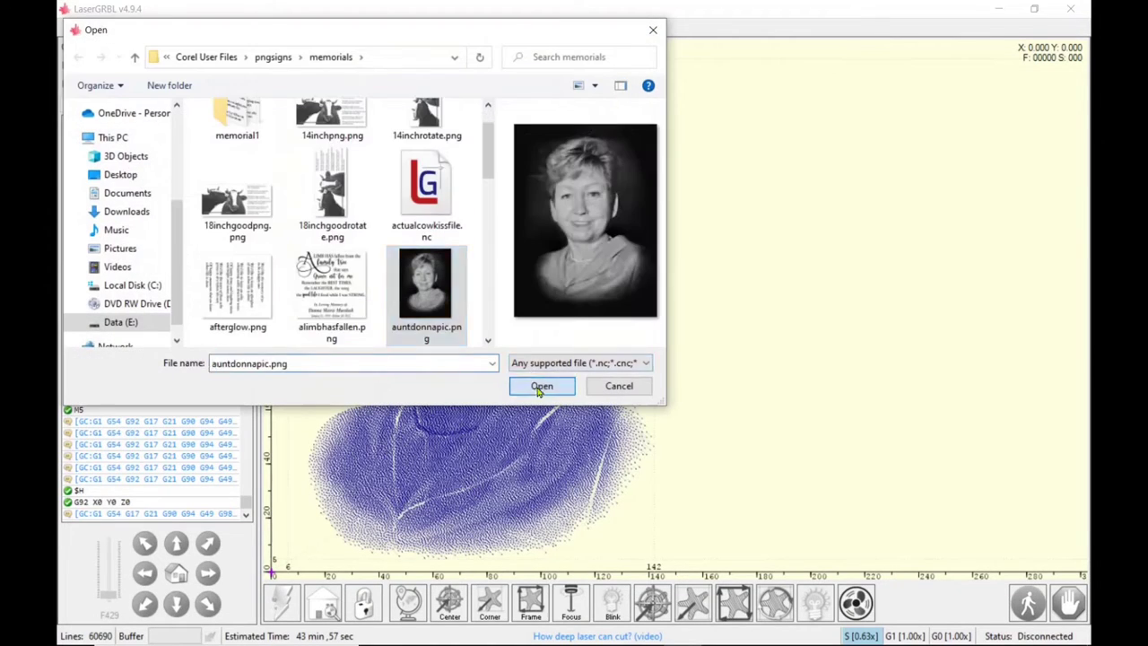
click(542, 386)
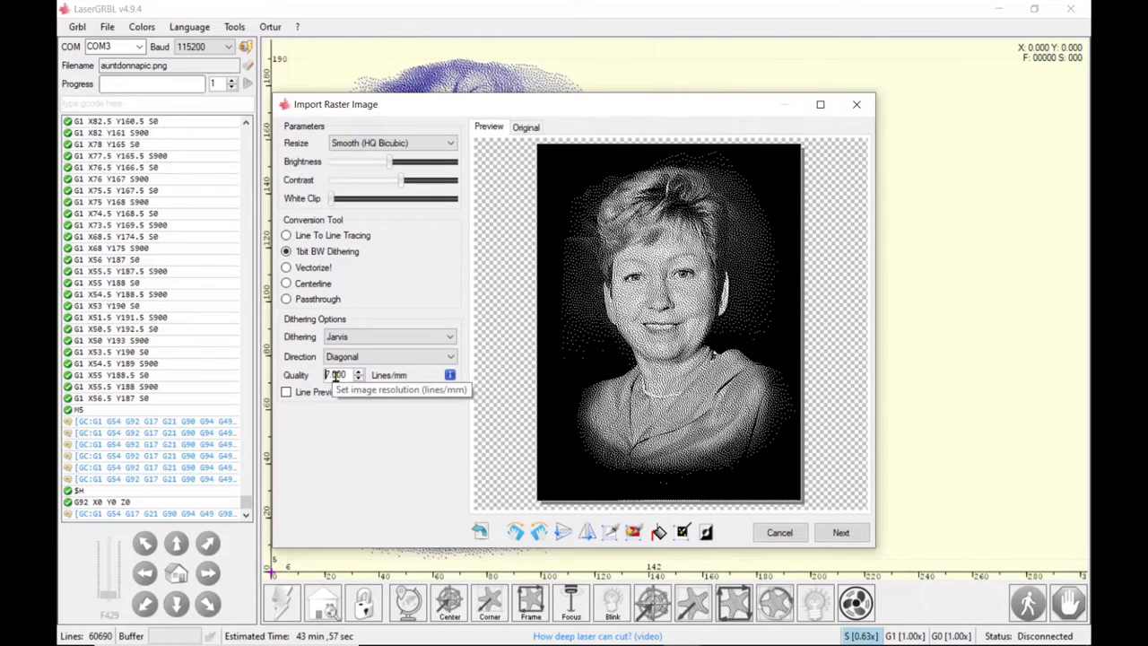
Step: Invert the reopened portrait's colors and create its engraving with Autosize enabled
click(707, 532)
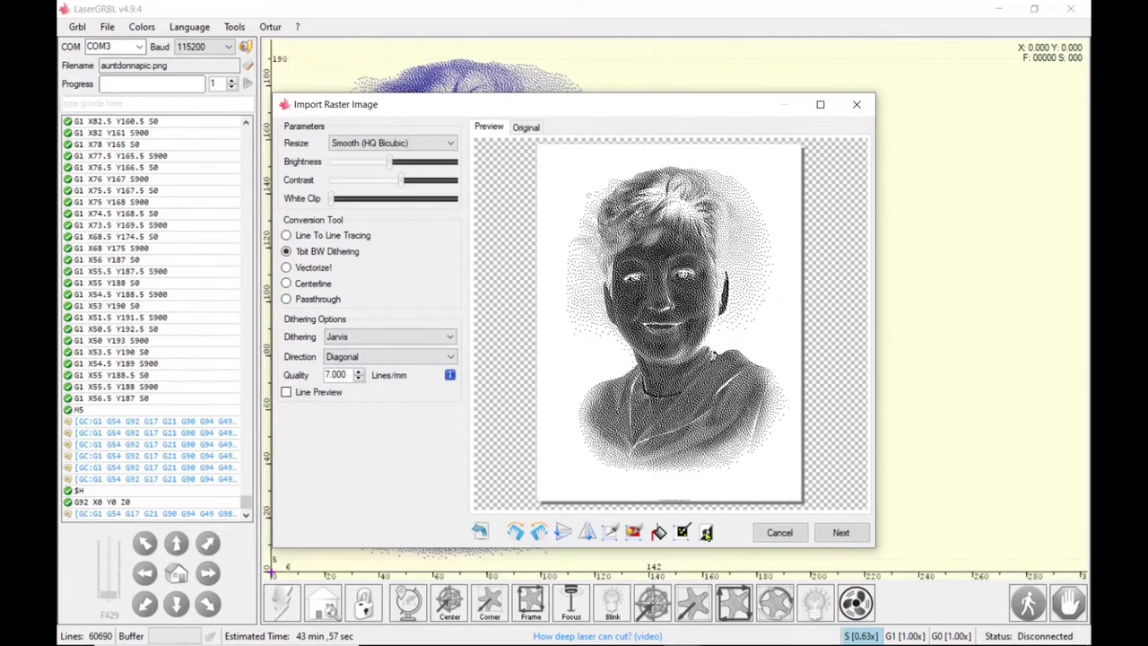
click(838, 535)
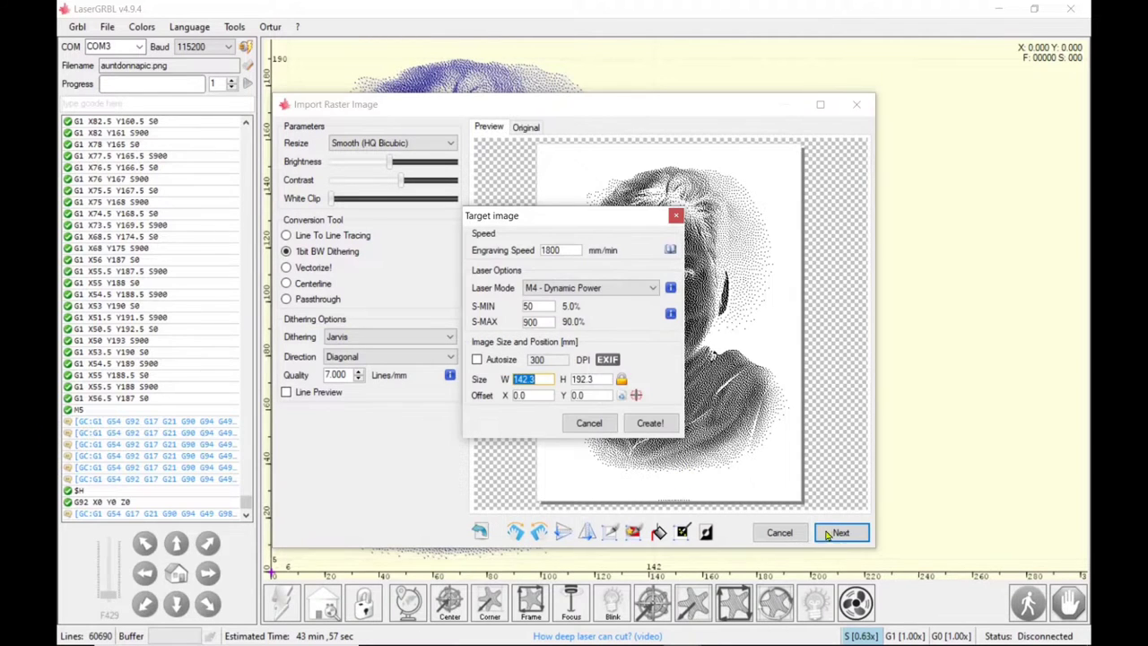
click(476, 359)
click(649, 424)
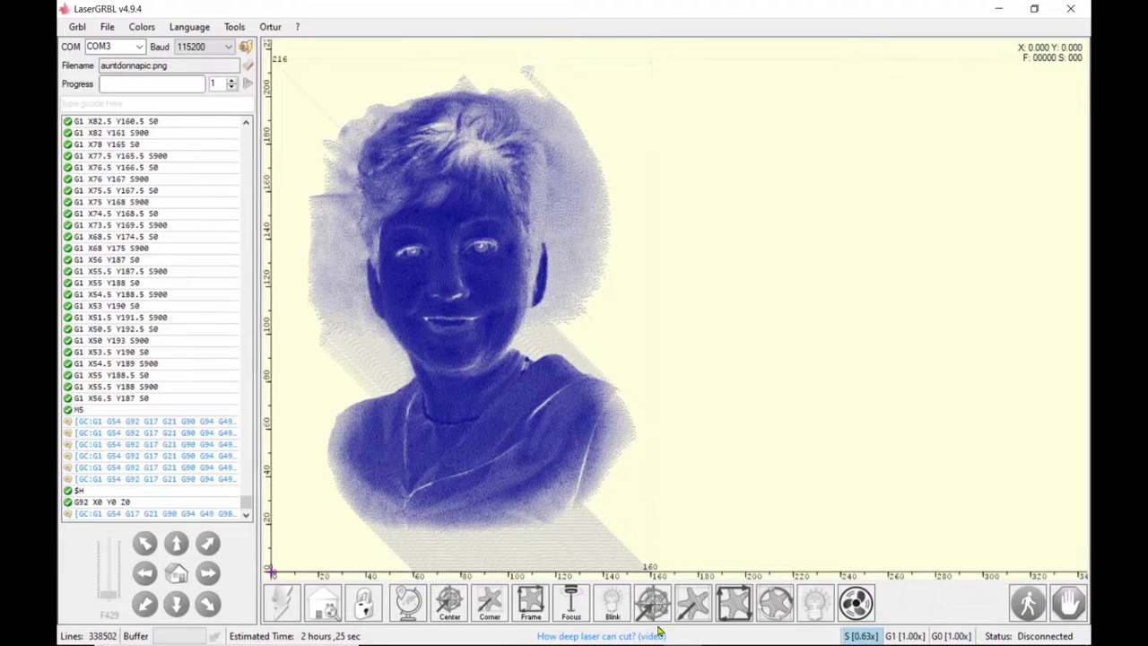
Step: Open auntdonnapic.png again for raster import with the dithering quality set to 4 lines/mm
click(107, 27)
click(140, 43)
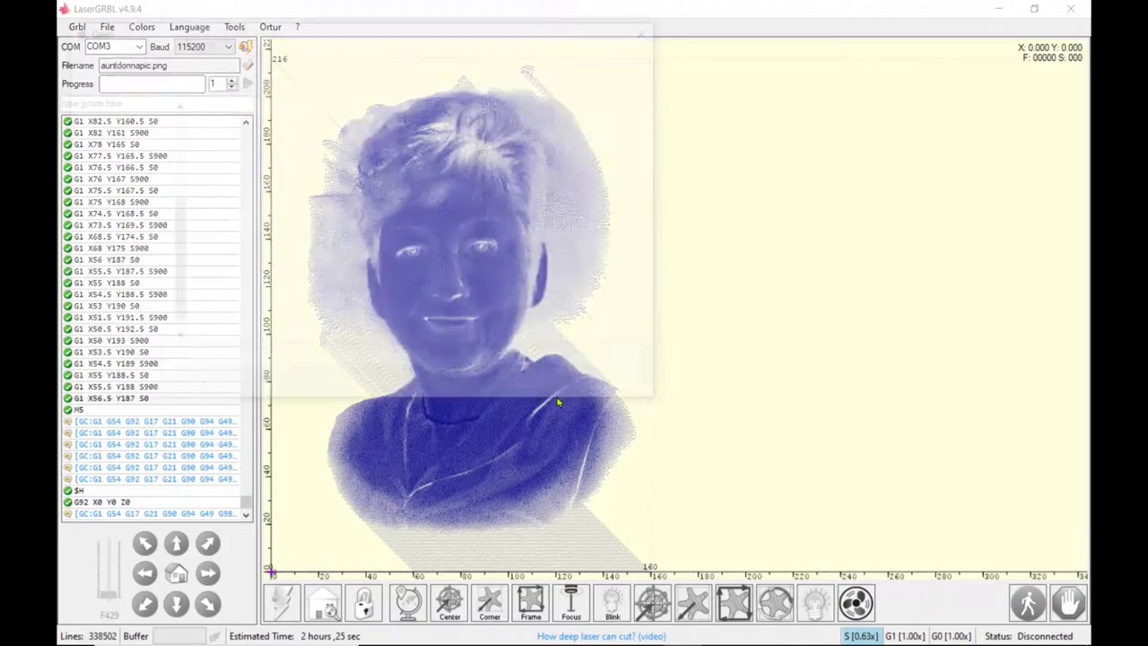
click(544, 387)
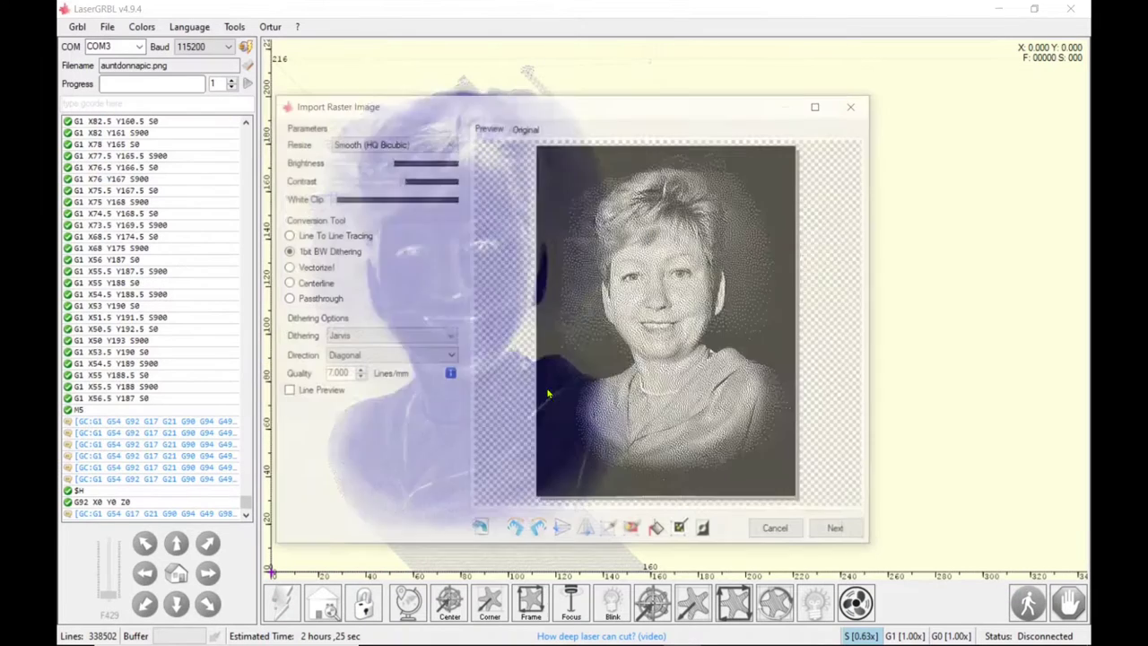
click(358, 380)
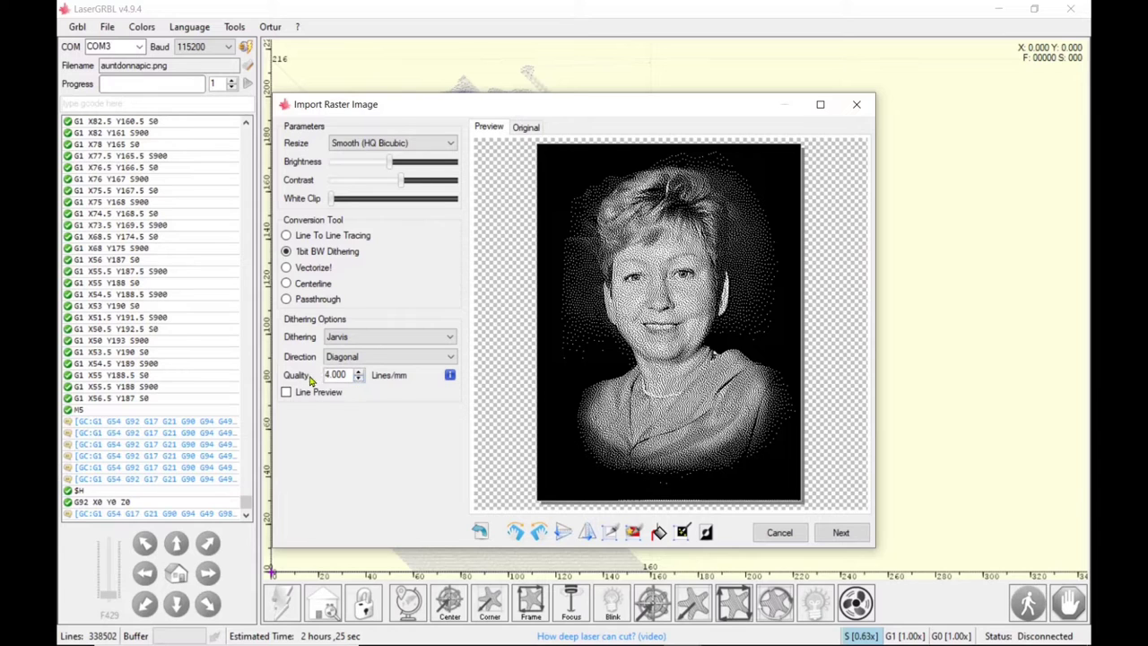
double_click(333, 381)
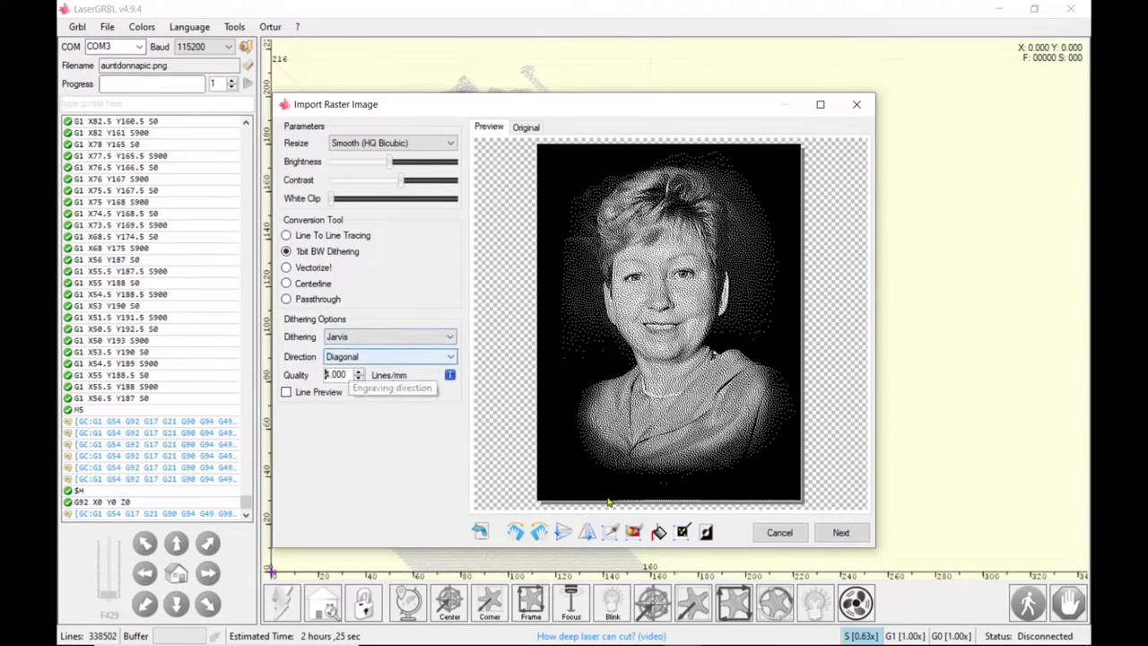
Step: Enlarge the import window, invert the portrait's colors and crop it slightly tighter
click(822, 107)
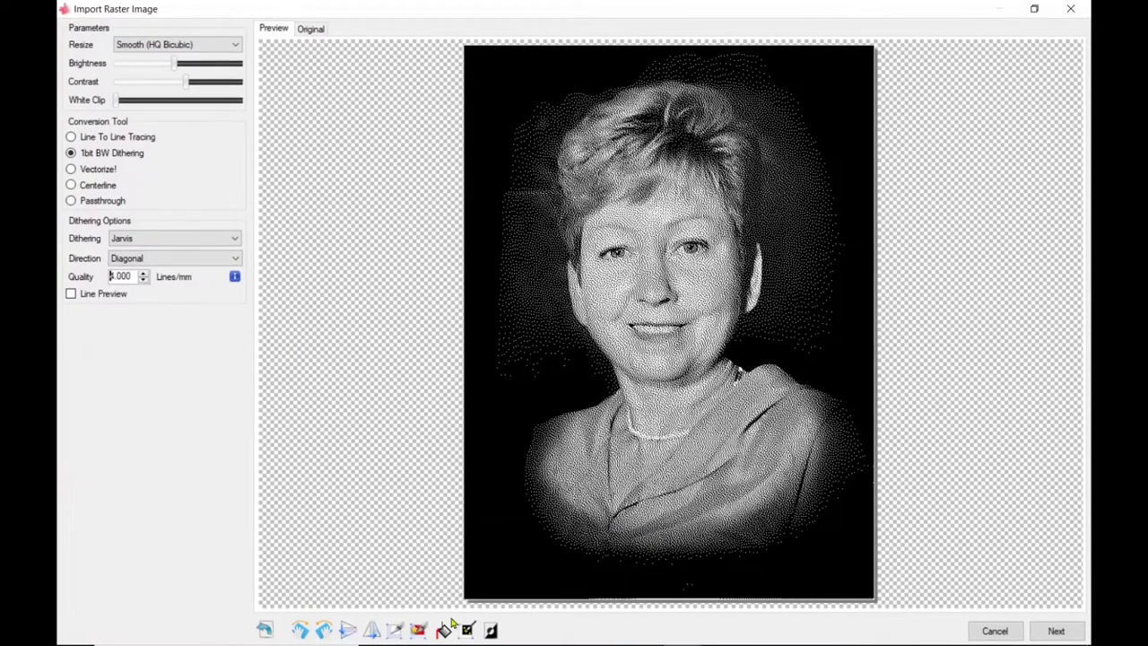
click(491, 631)
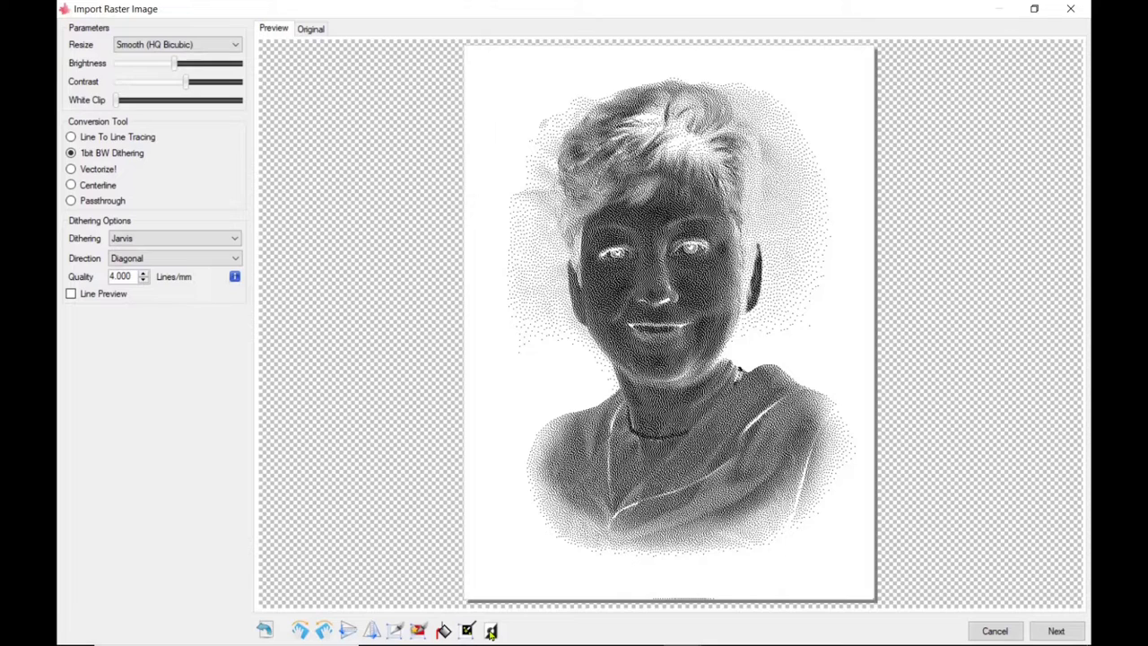
click(395, 630)
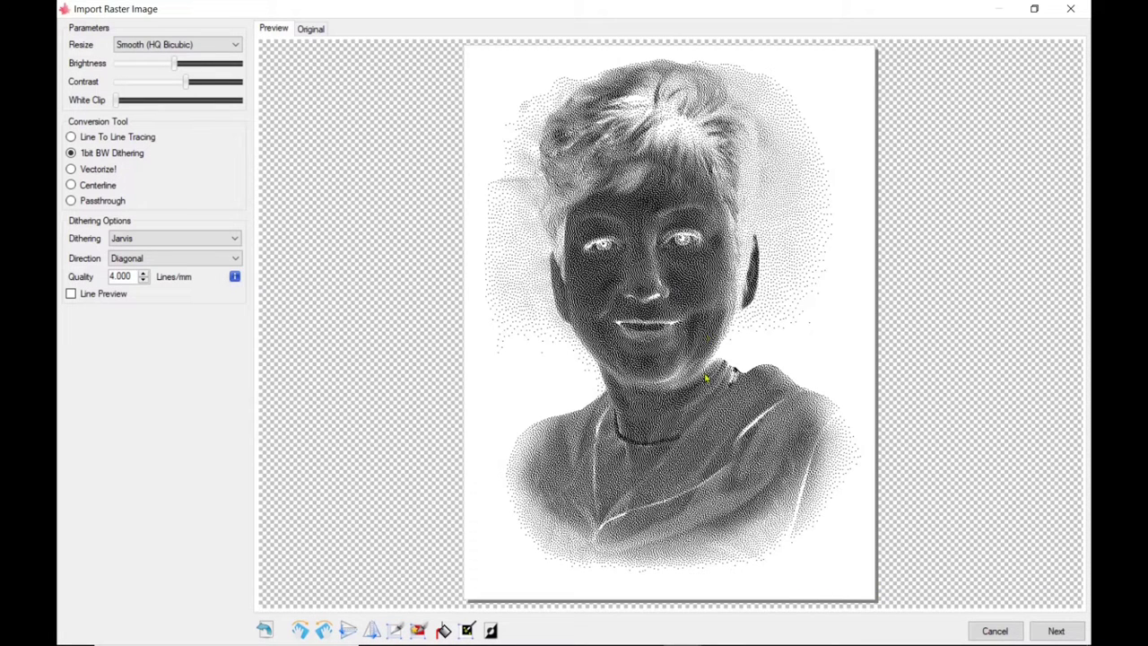
Step: Create the 4 lines/mm portrait engraving with Autosize enabled at 300 DPI
click(1056, 630)
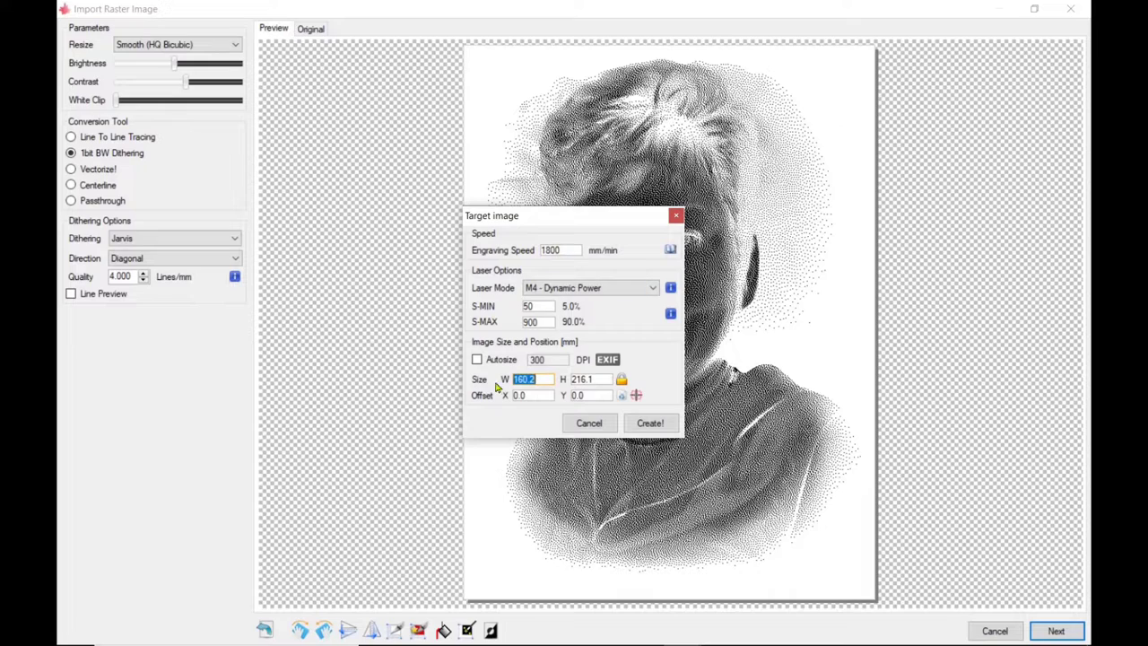
click(476, 359)
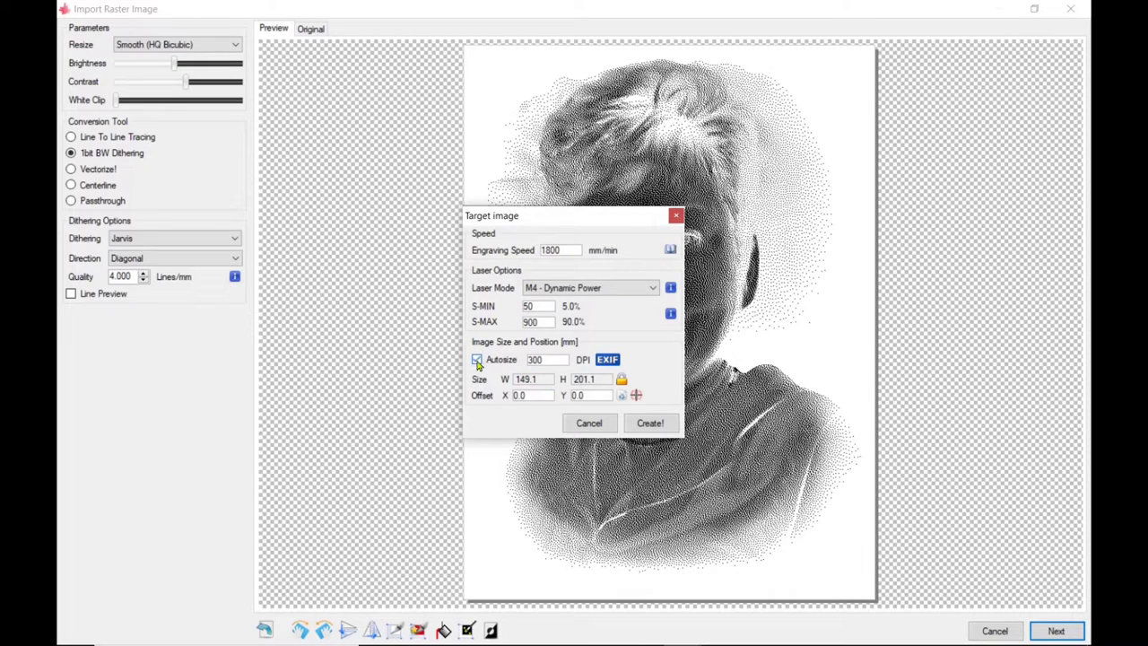
click(652, 425)
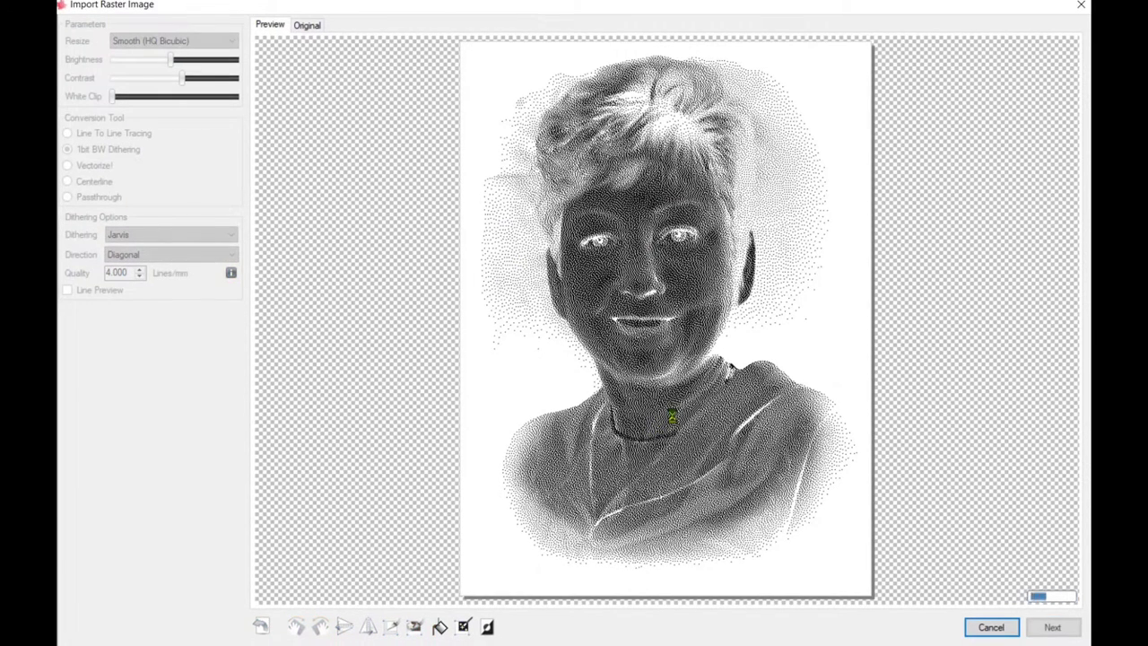
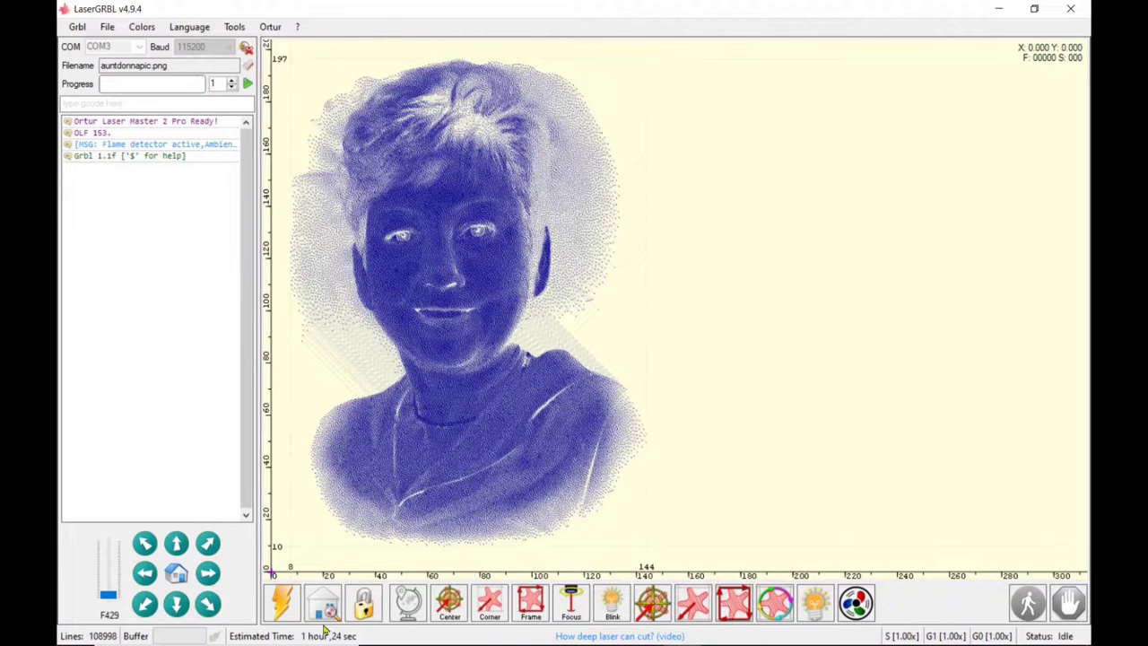
Step: Jog the laser head along Y and then X, and set its position as the new zero point
click(177, 544)
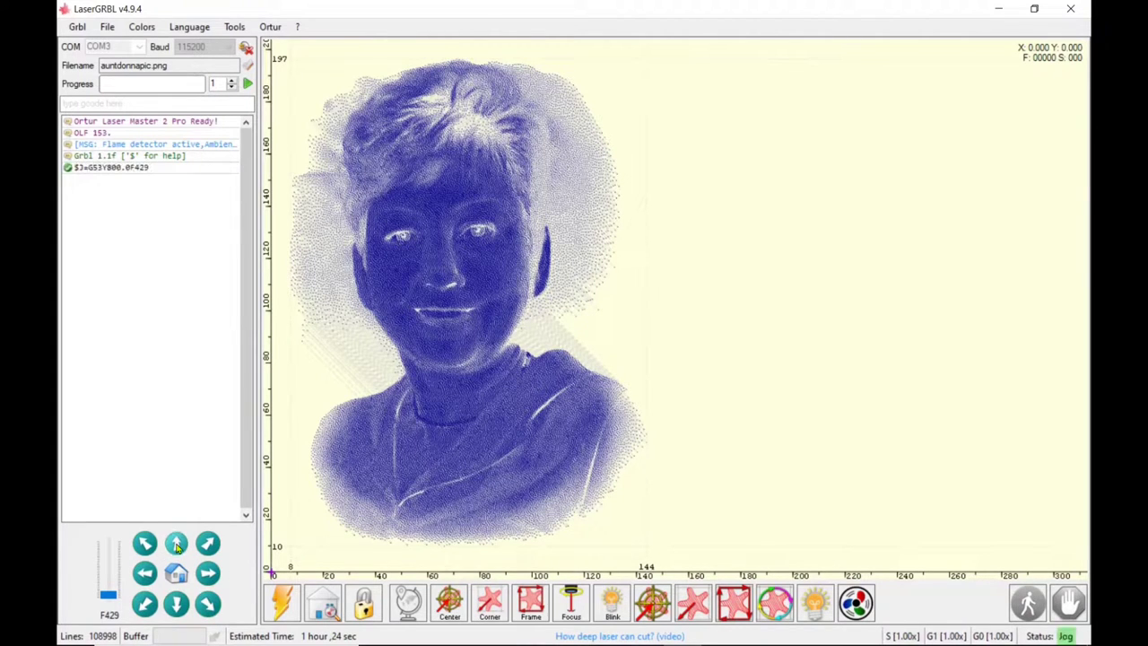
click(211, 574)
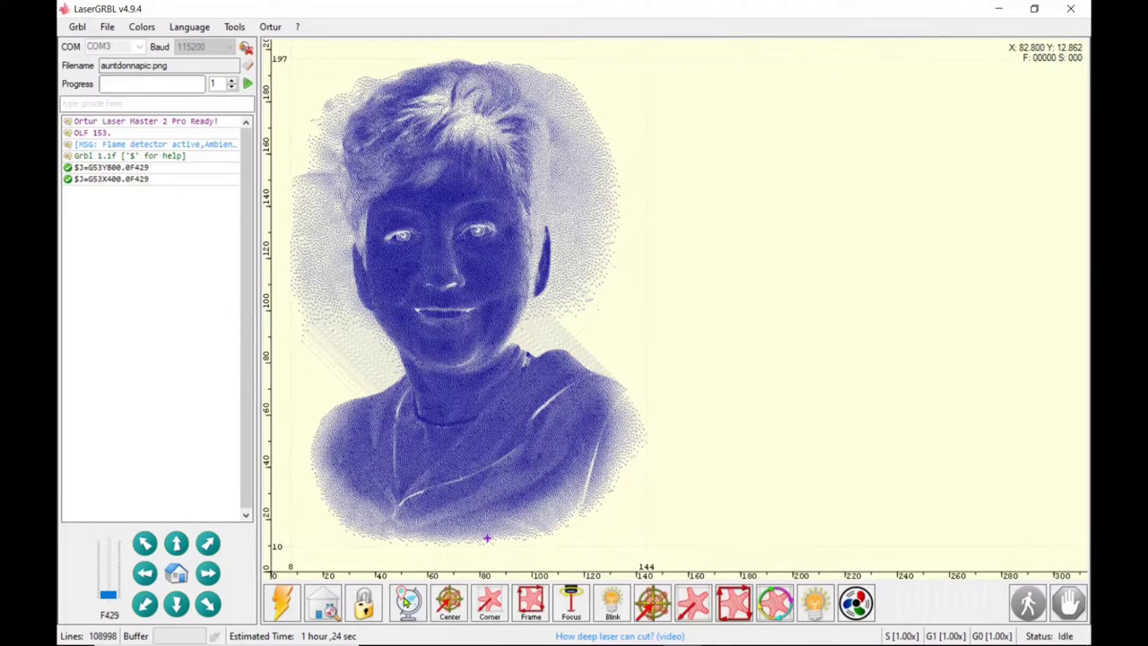
click(406, 603)
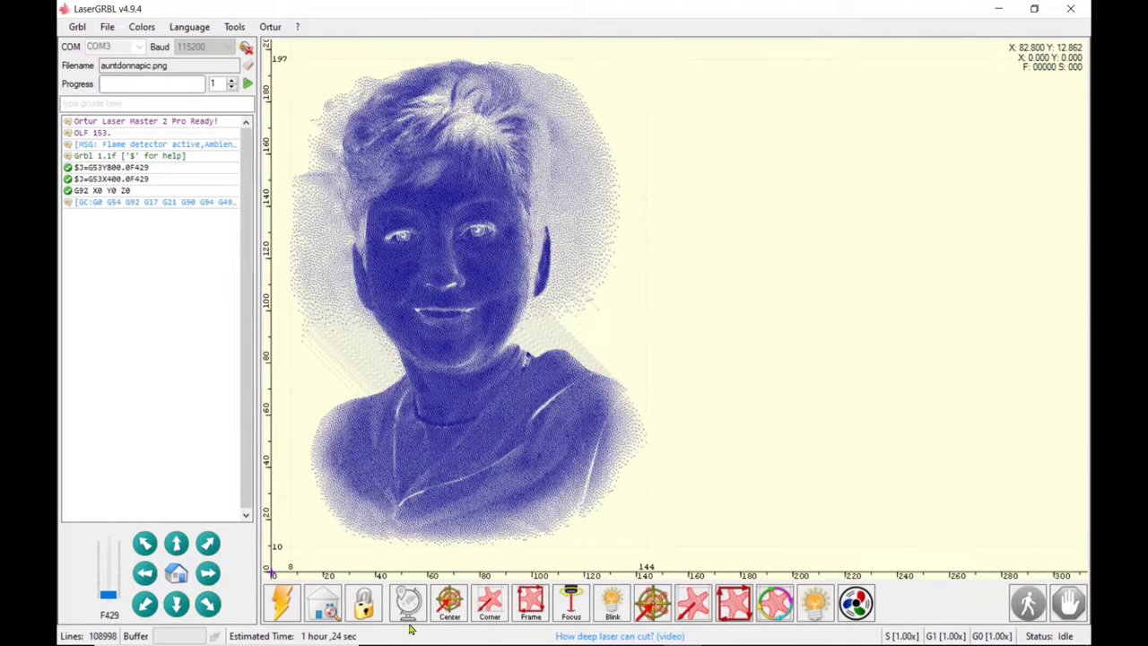
Step: Home the laser and run the portrait engraving program
click(327, 604)
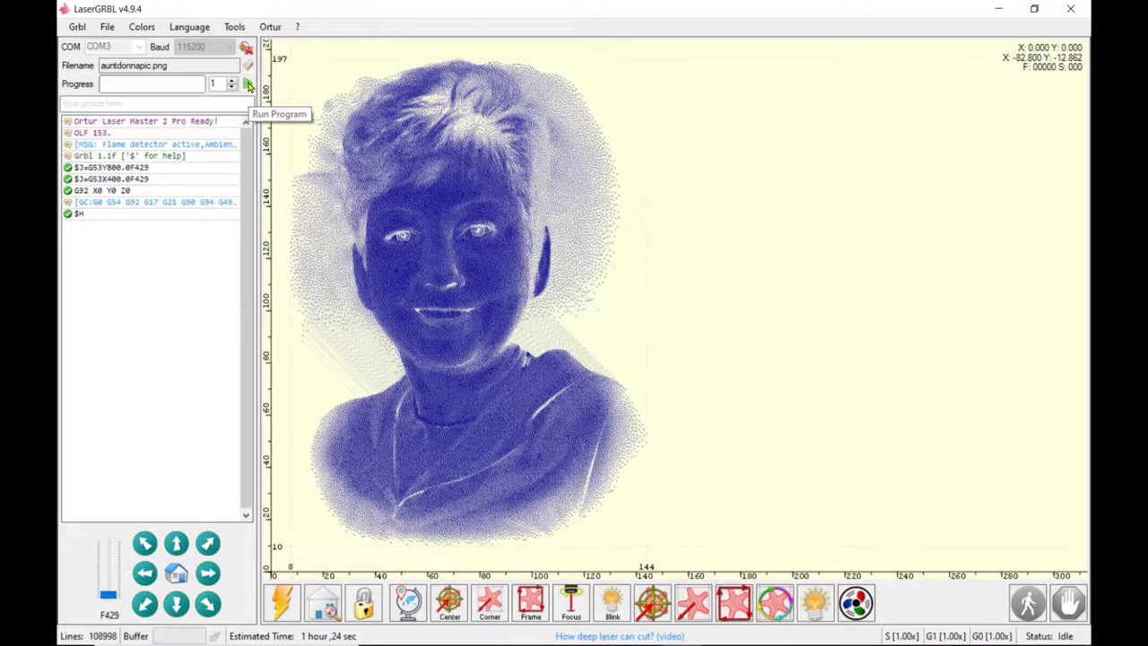
click(250, 85)
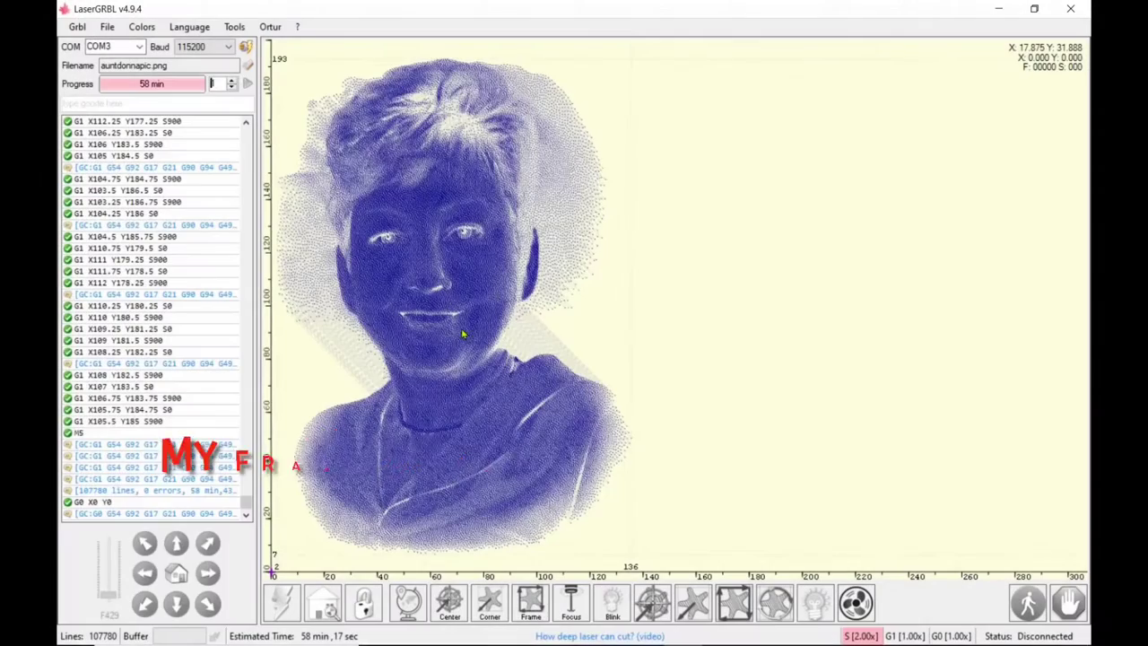
Step: Try to lower the laser power override to 0.10x while the machine is disconnected
click(914, 636)
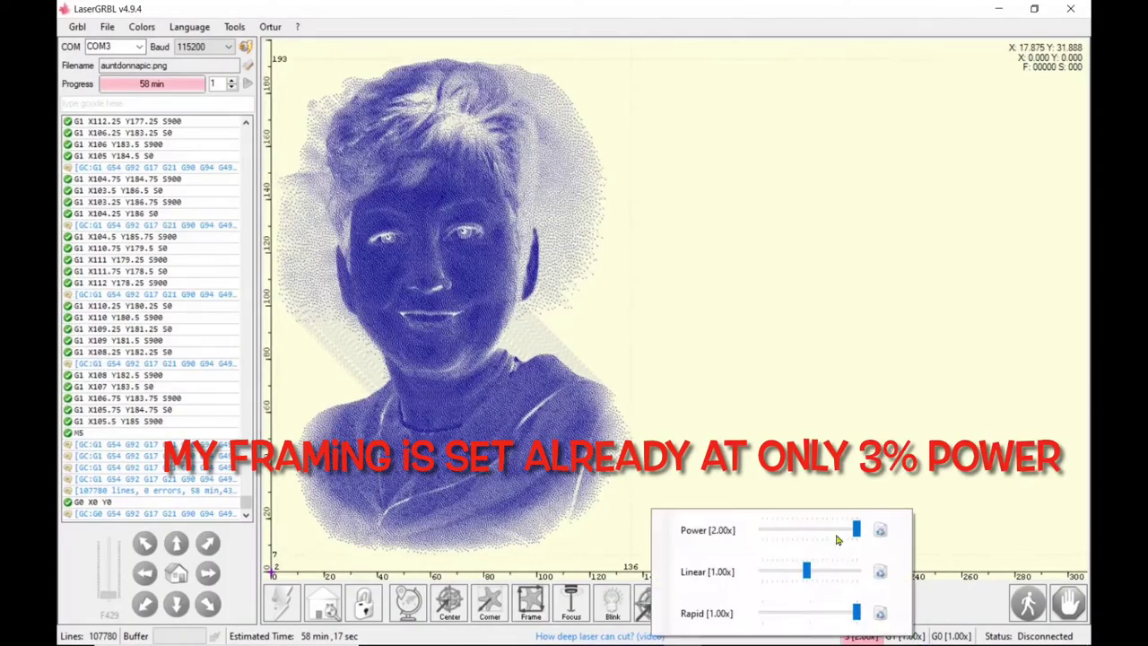
drag(857, 530, 749, 537)
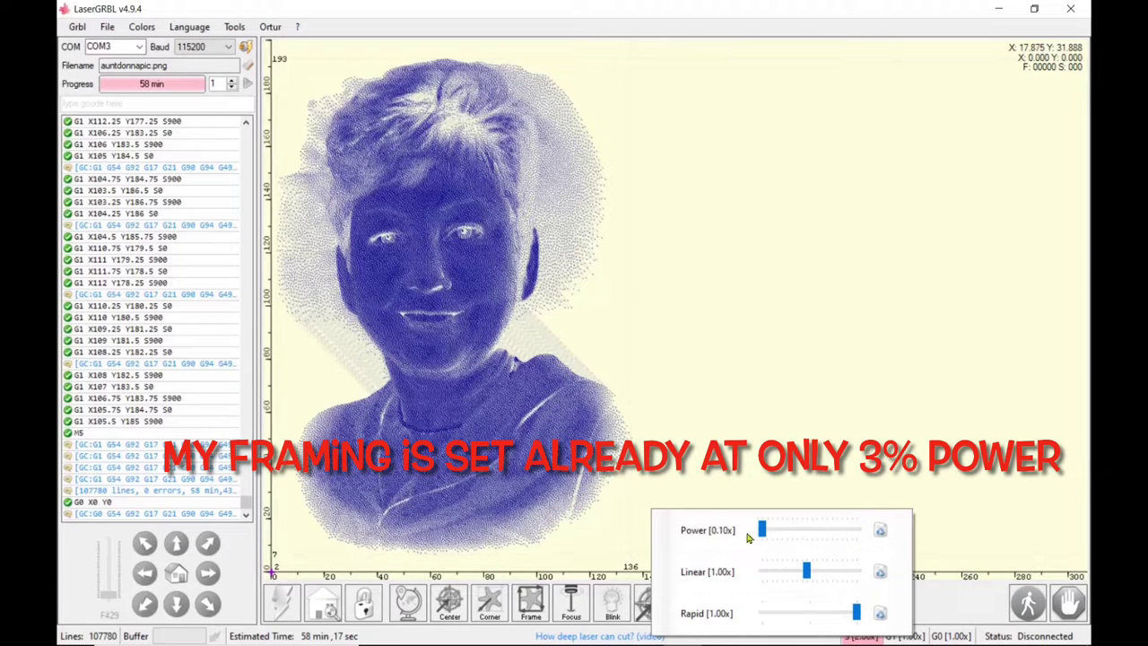
click(971, 485)
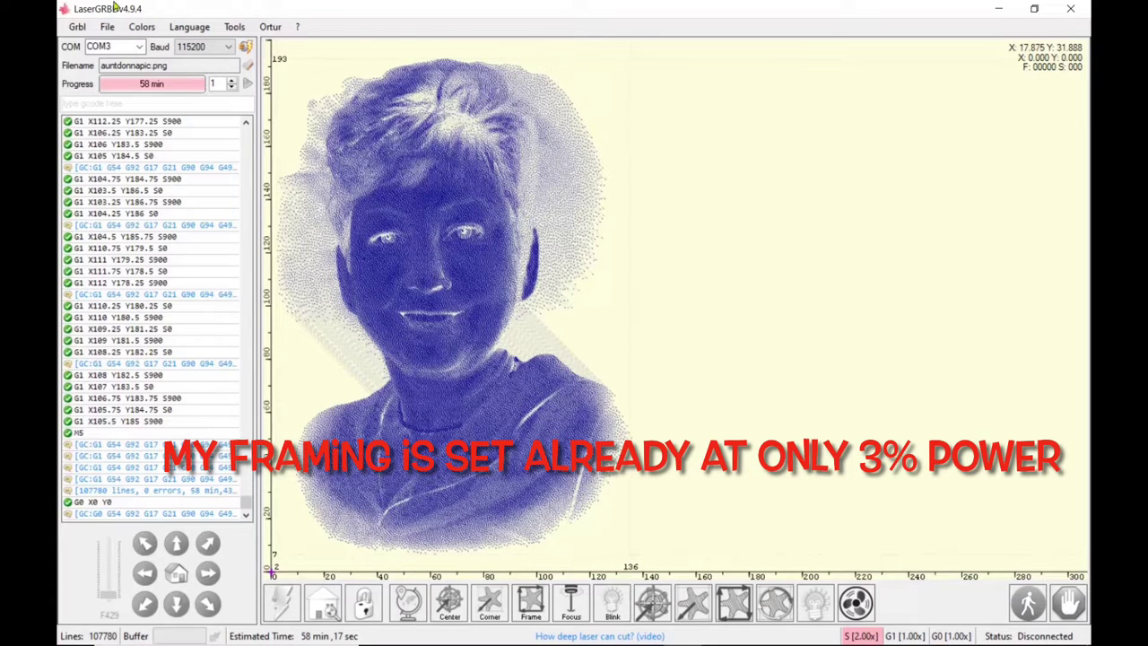
Step: Connect to the laser and set its power override to 0.10x
click(77, 26)
click(88, 41)
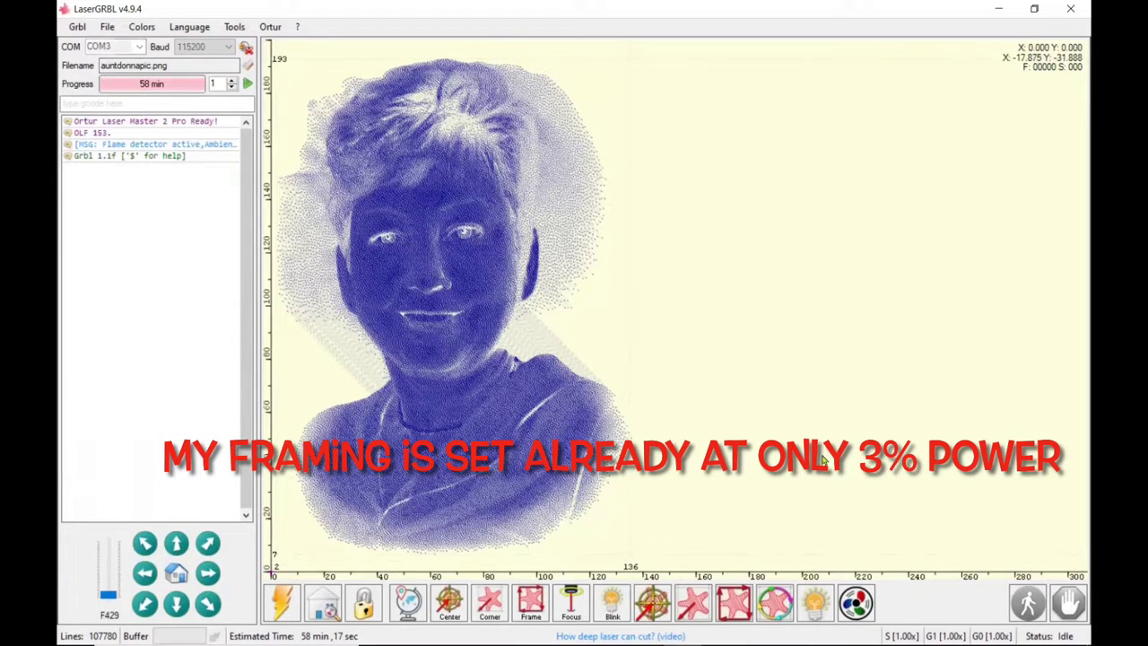
click(913, 637)
drag(806, 533, 761, 537)
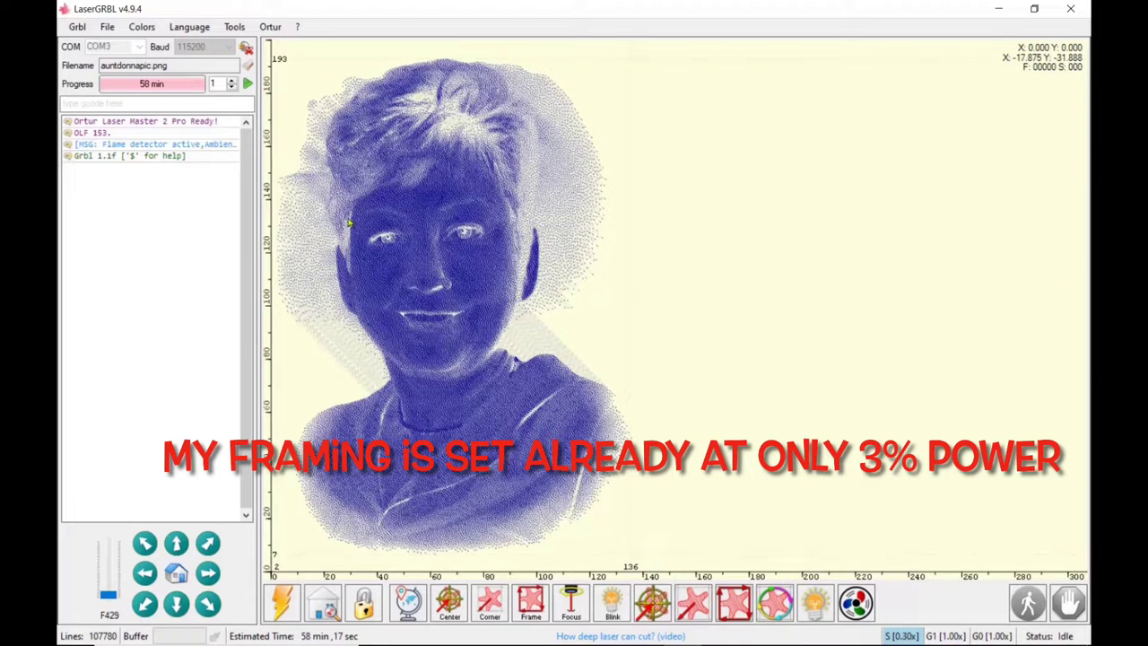
Step: Open alimbhasfallen180.png for raster import from the memorials folder under Documents, Corel User Files, pngsigns
click(107, 26)
click(139, 43)
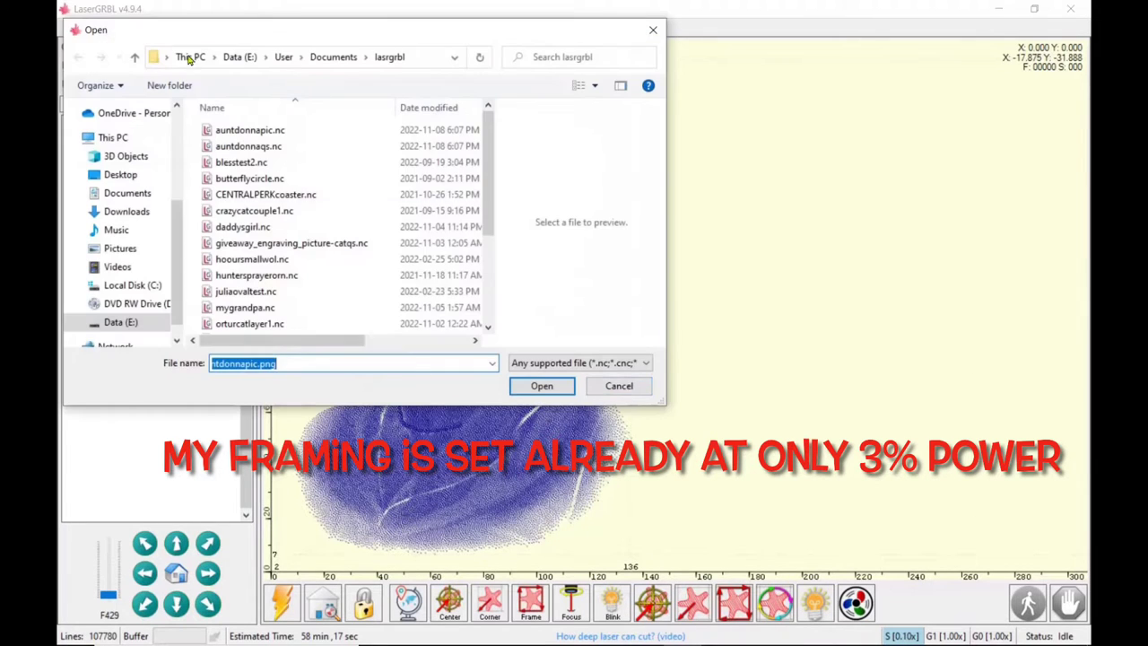
click(120, 322)
double_click(226, 192)
double_click(236, 129)
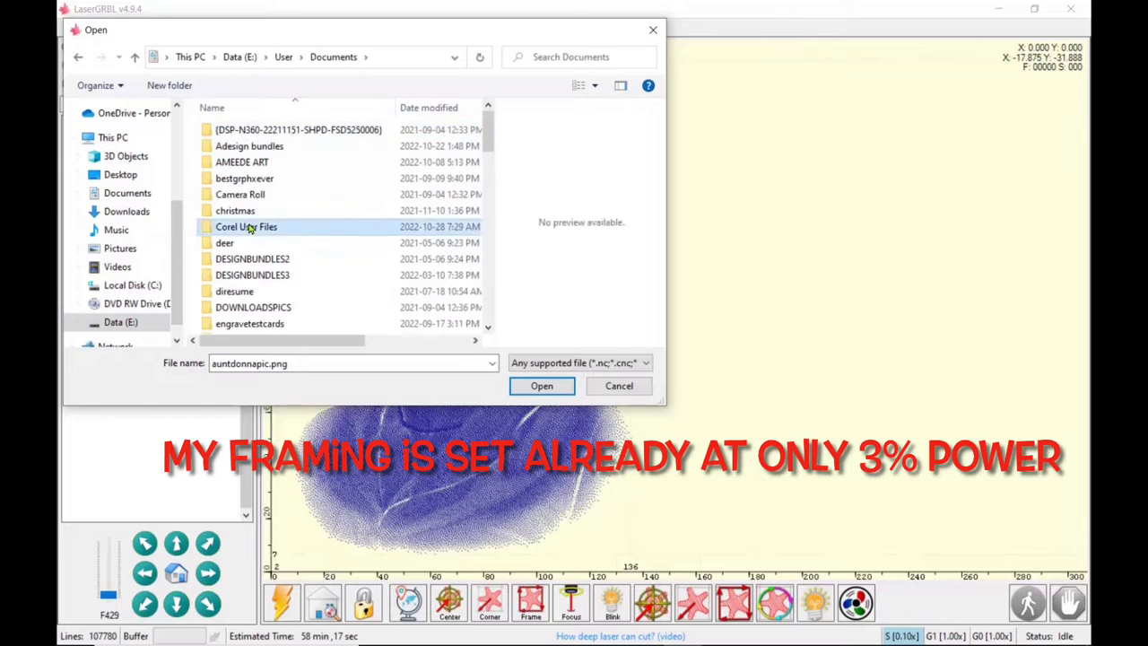
double_click(249, 229)
double_click(241, 226)
scroll(364, 278, down, 5)
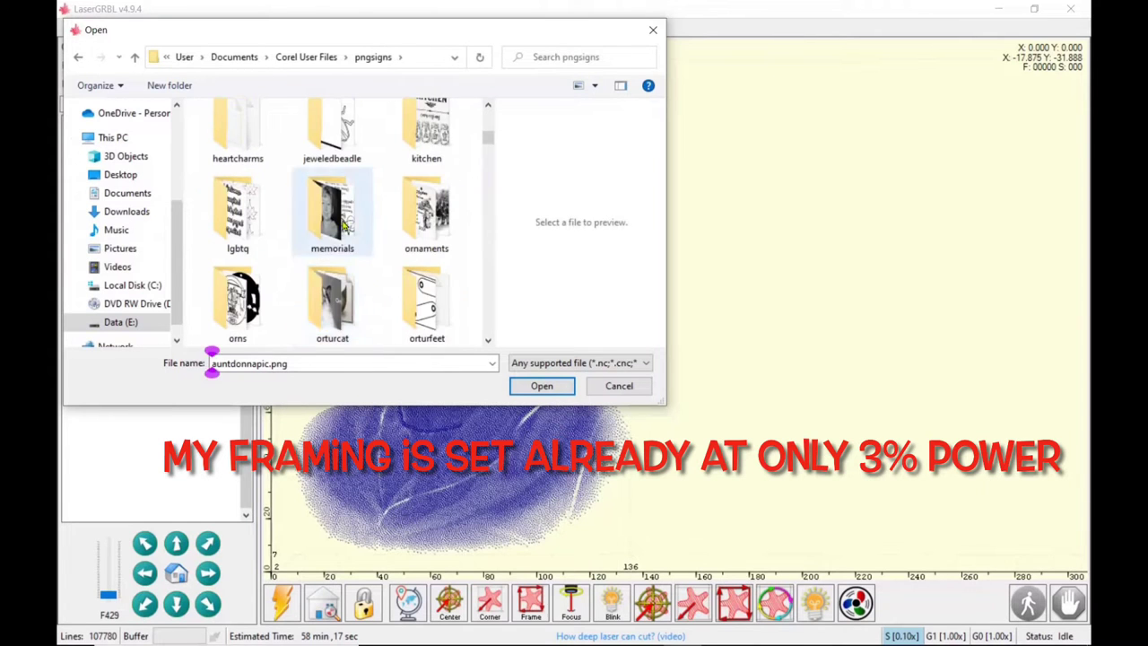
double_click(344, 226)
scroll(431, 287, down, 2)
click(437, 286)
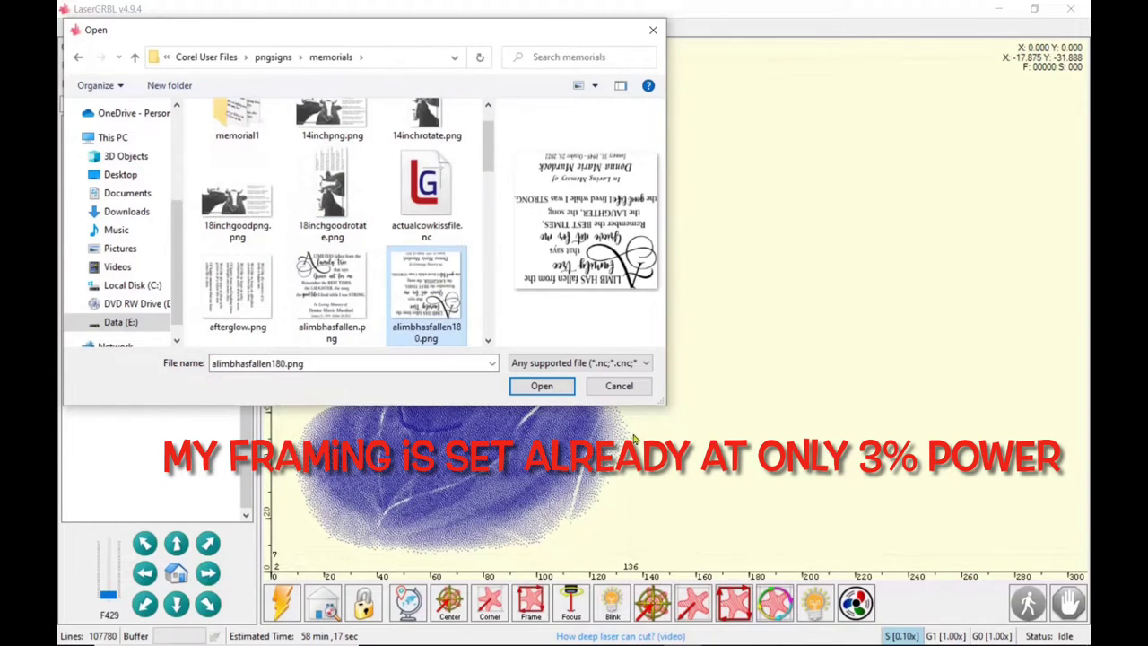
click(542, 386)
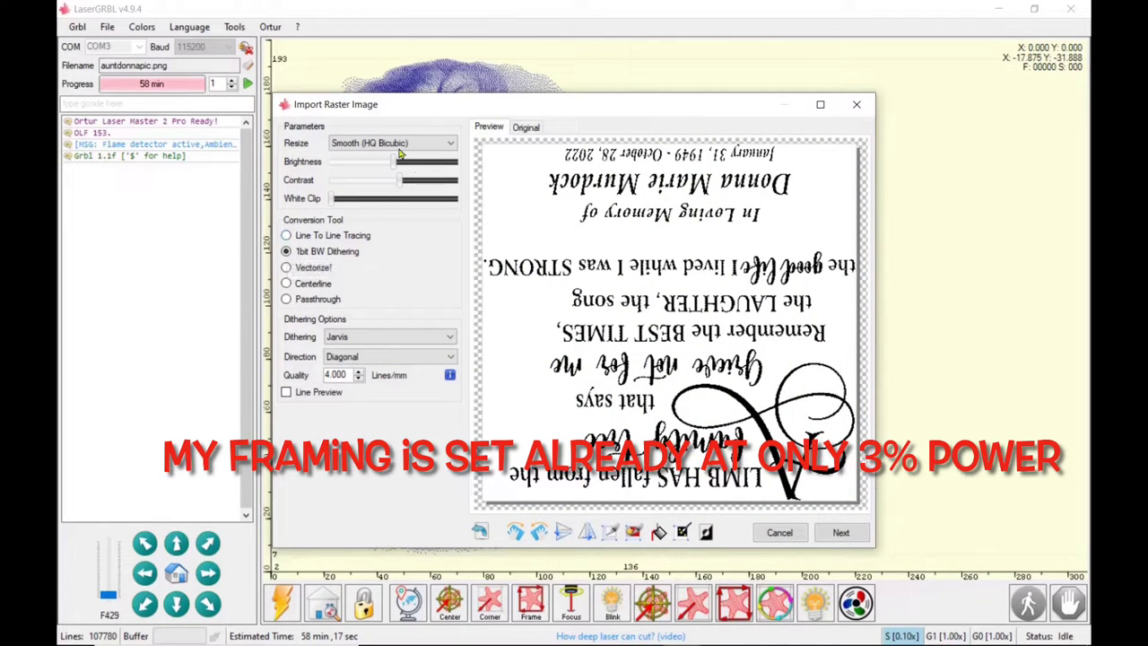
Step: Convert the memorial verse with Line To Line Tracing in B&W at 6 lines/mm, and auto-trim the image
click(286, 236)
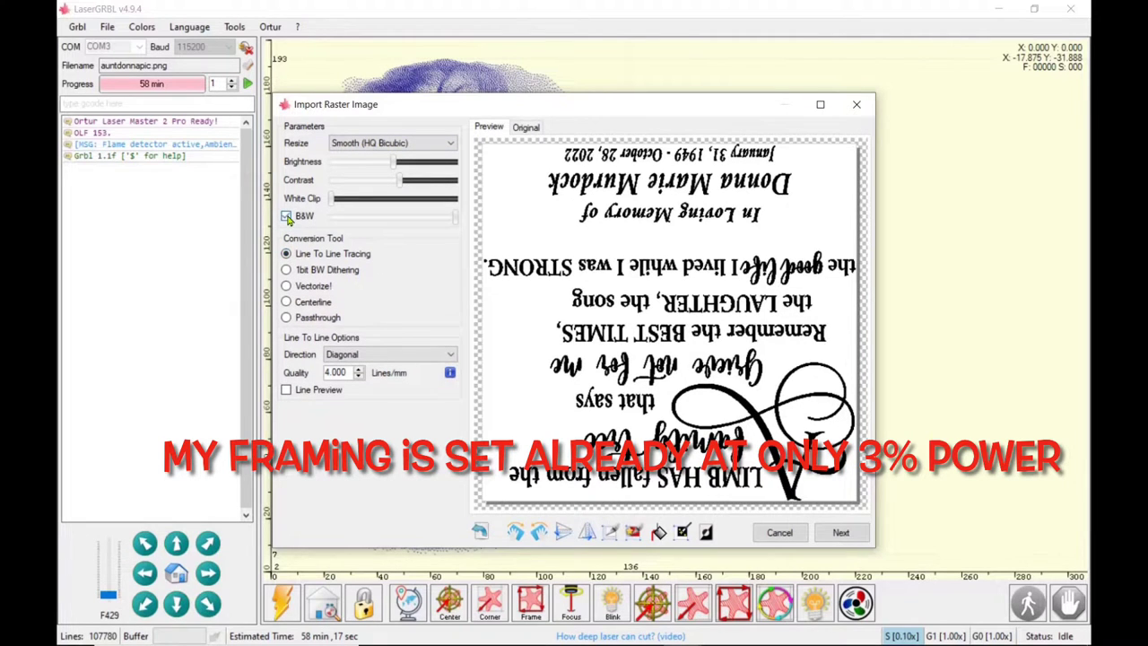
click(286, 216)
scroll(339, 377, up, 1)
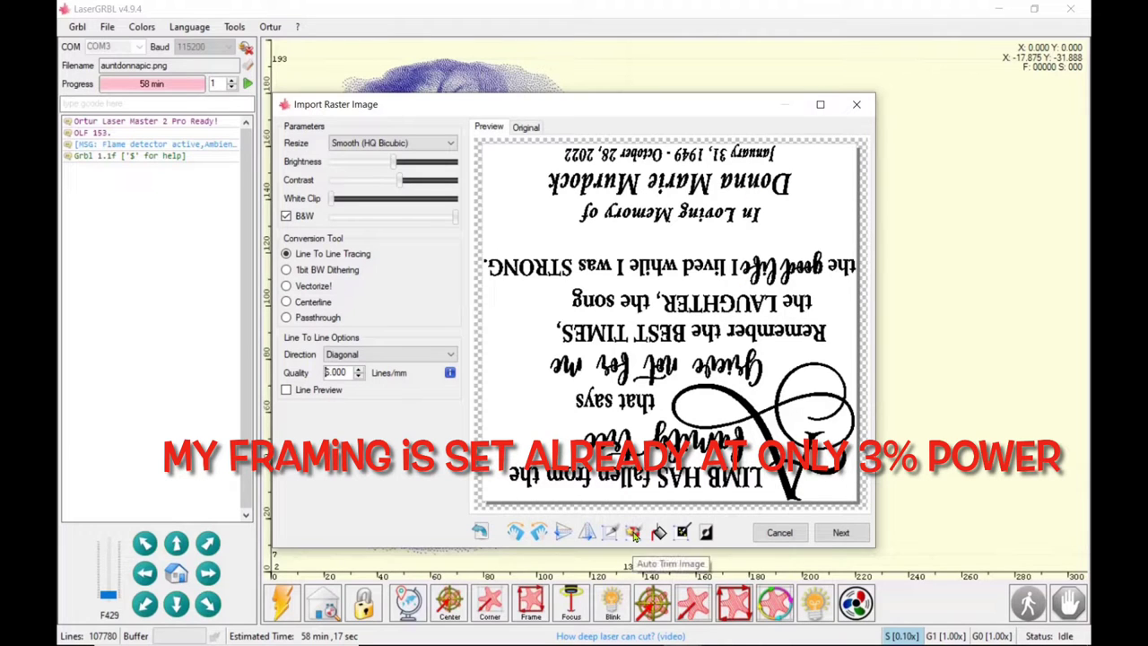
click(633, 533)
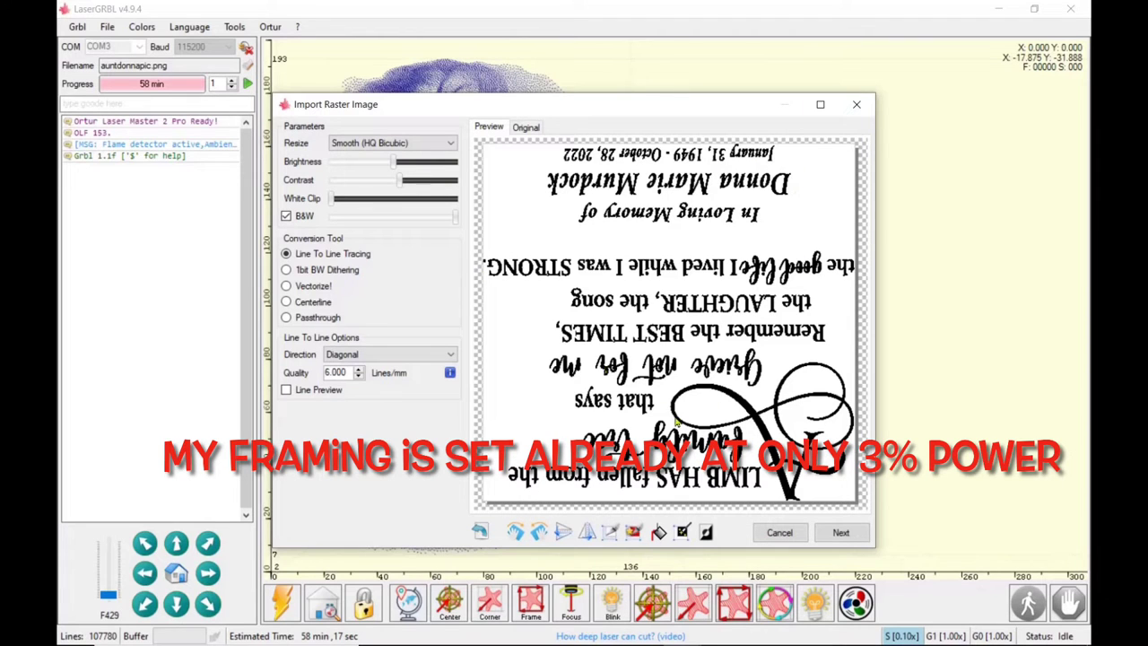
Step: Toggle Autosize on and off, set the image offset to X 40 and Y 15 mm, and create the verse engraving
click(841, 533)
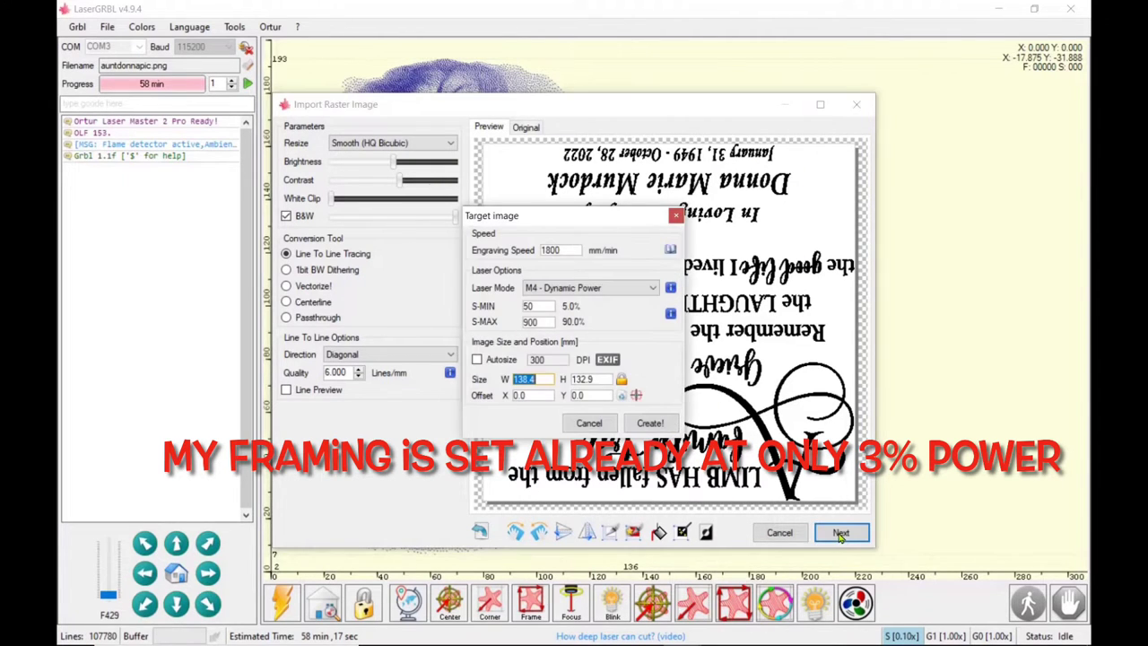
click(477, 360)
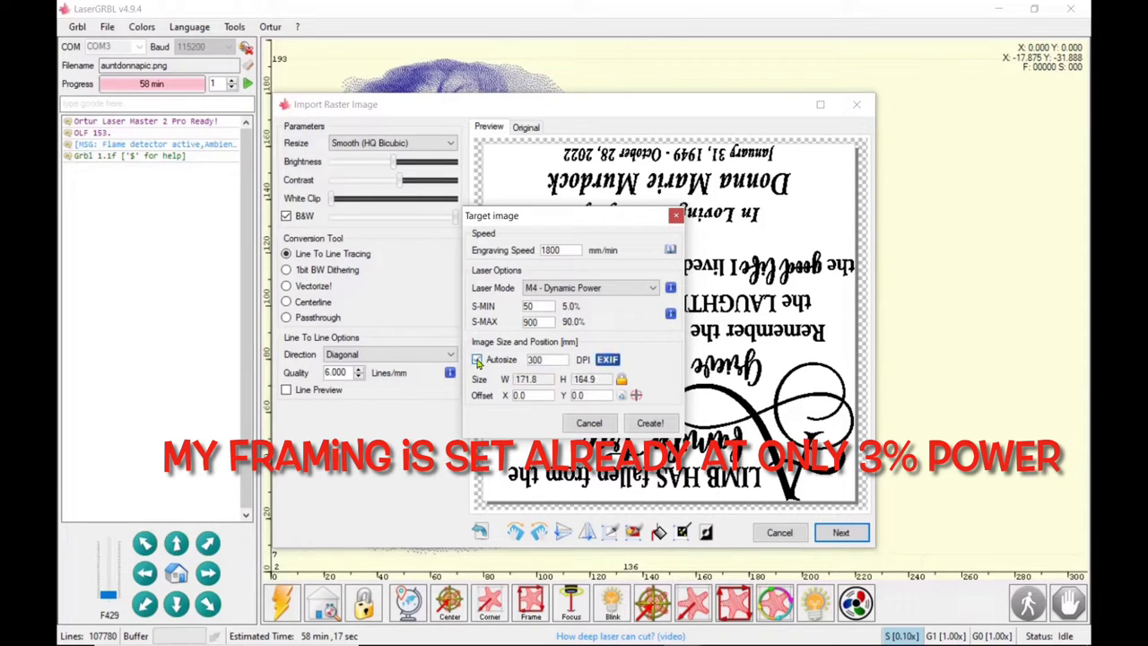
click(477, 360)
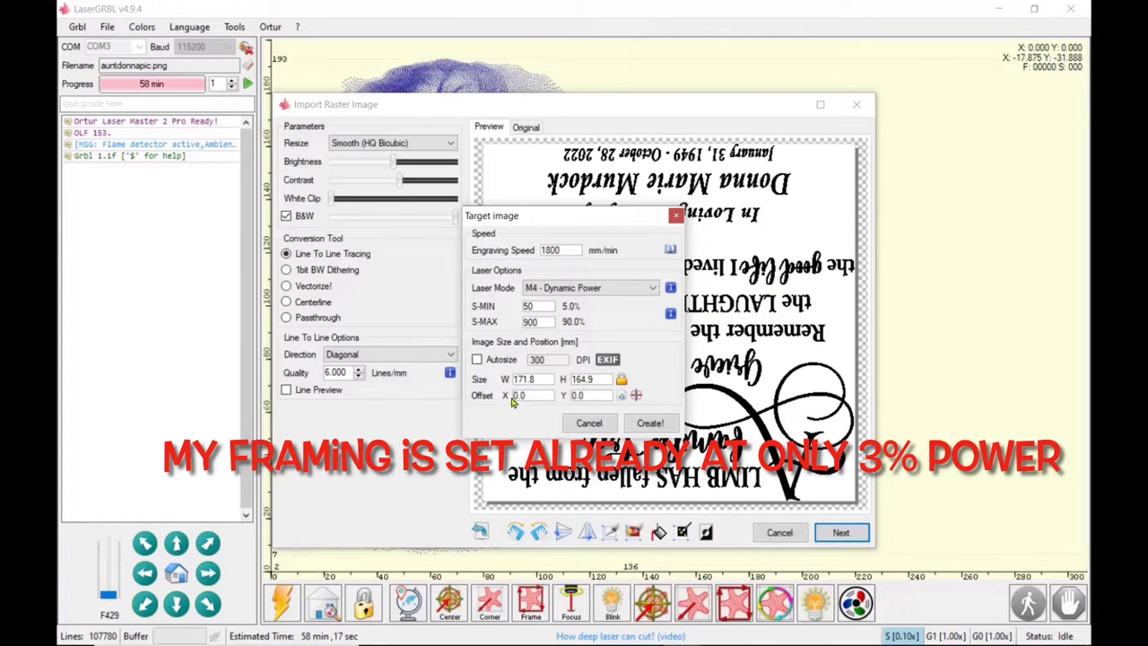
click(553, 395)
text(15)
click(574, 395)
text(4)
click(651, 424)
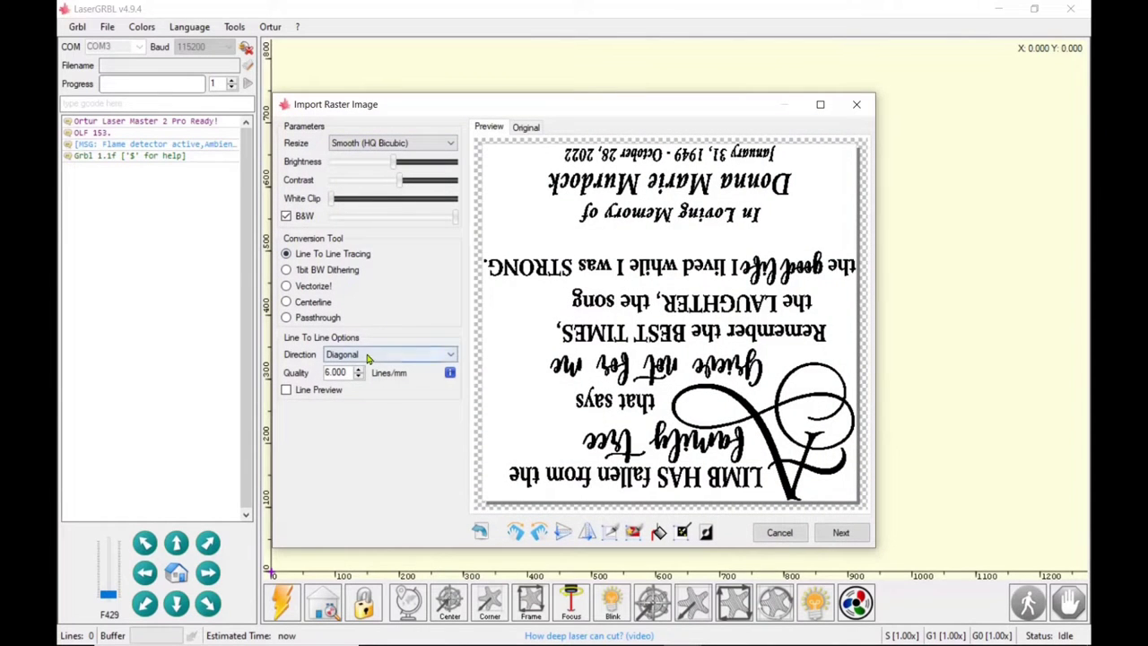
Step: Auto-trim the verse image, turn on Autosize at 300 DPI, and create the engraving with its offset set to X 15 and Y 40 mm
click(632, 533)
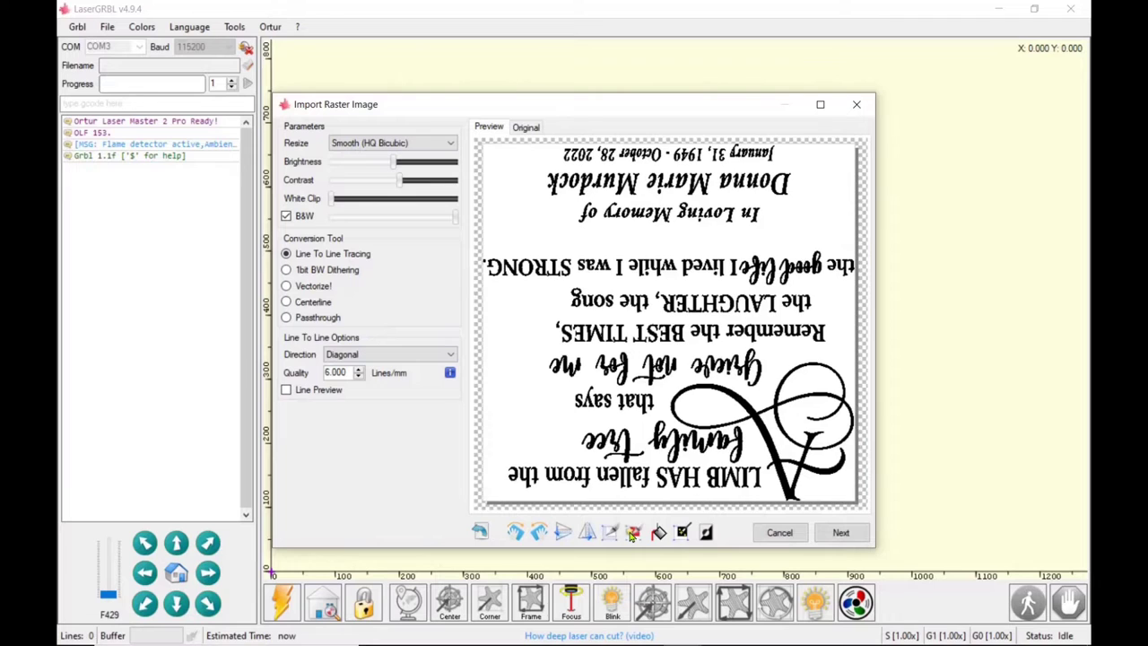
click(841, 533)
click(478, 360)
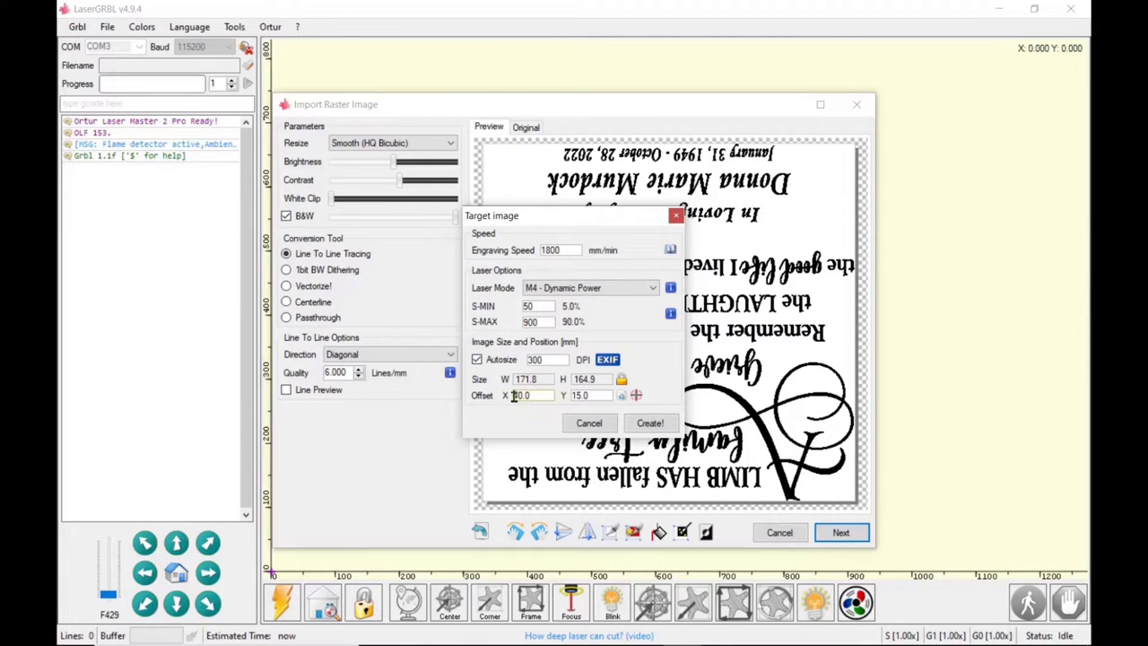
drag(514, 398, 543, 396)
text(15)
drag(572, 397, 611, 402)
text(40)
click(649, 423)
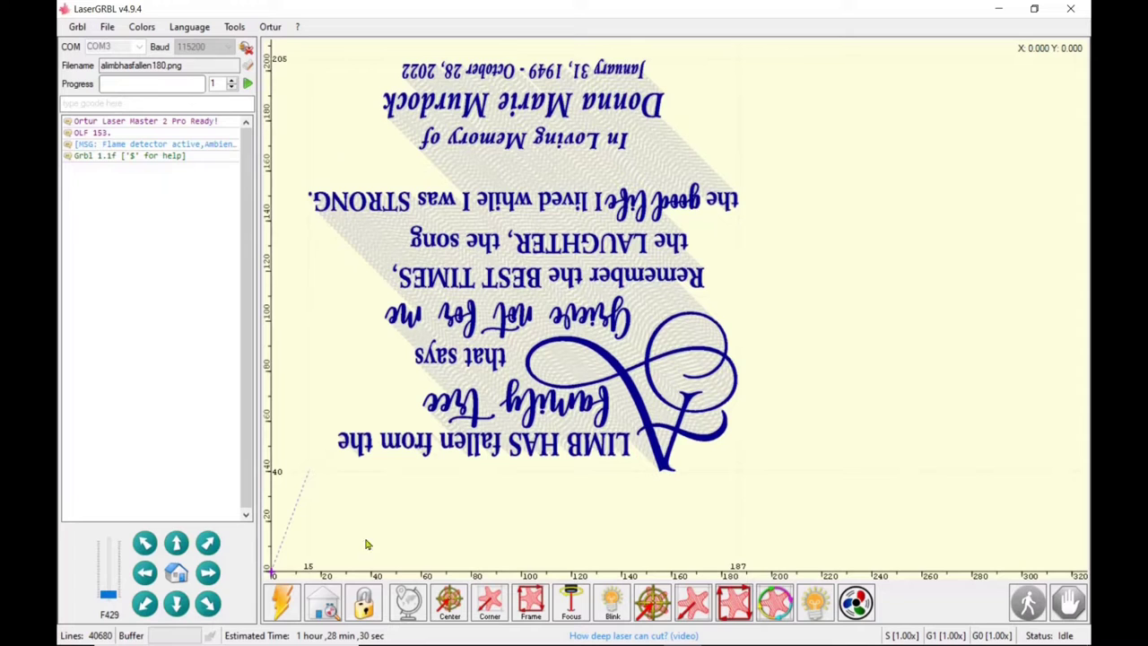
Step: Home the laser and set its power override to 0.10x
click(328, 609)
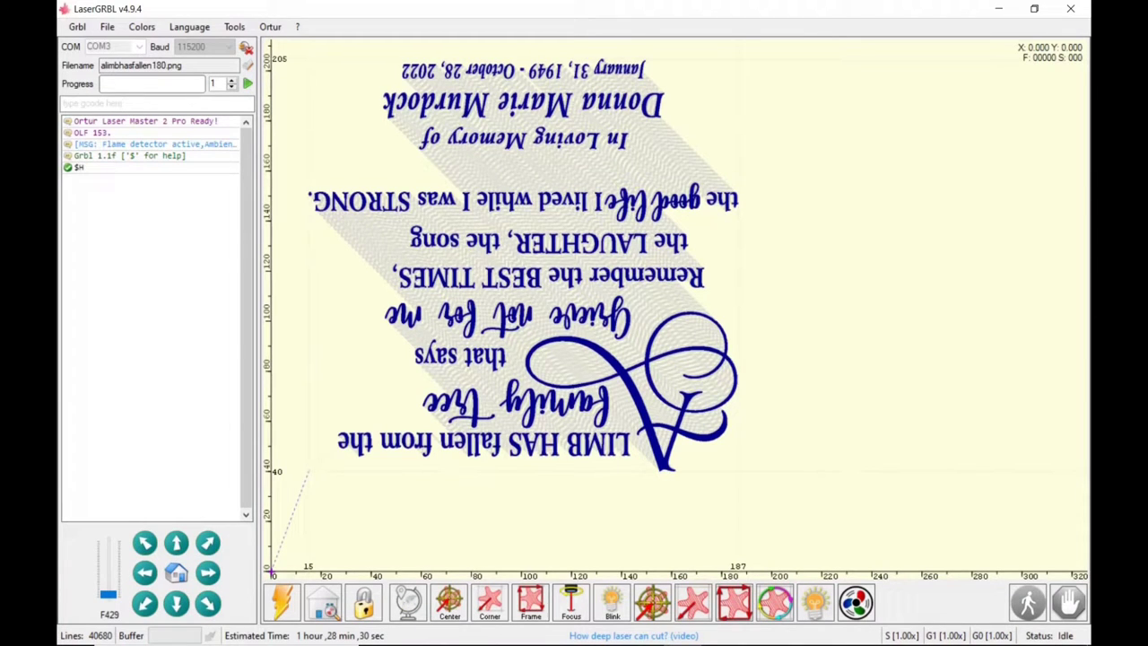
click(954, 635)
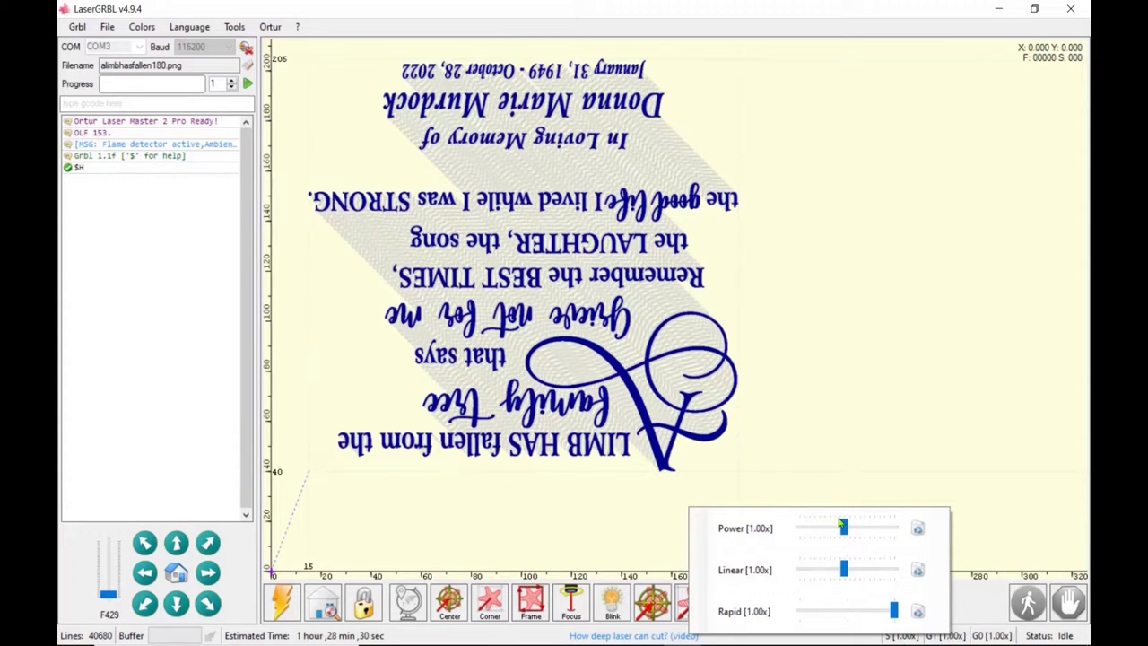
drag(845, 531, 799, 529)
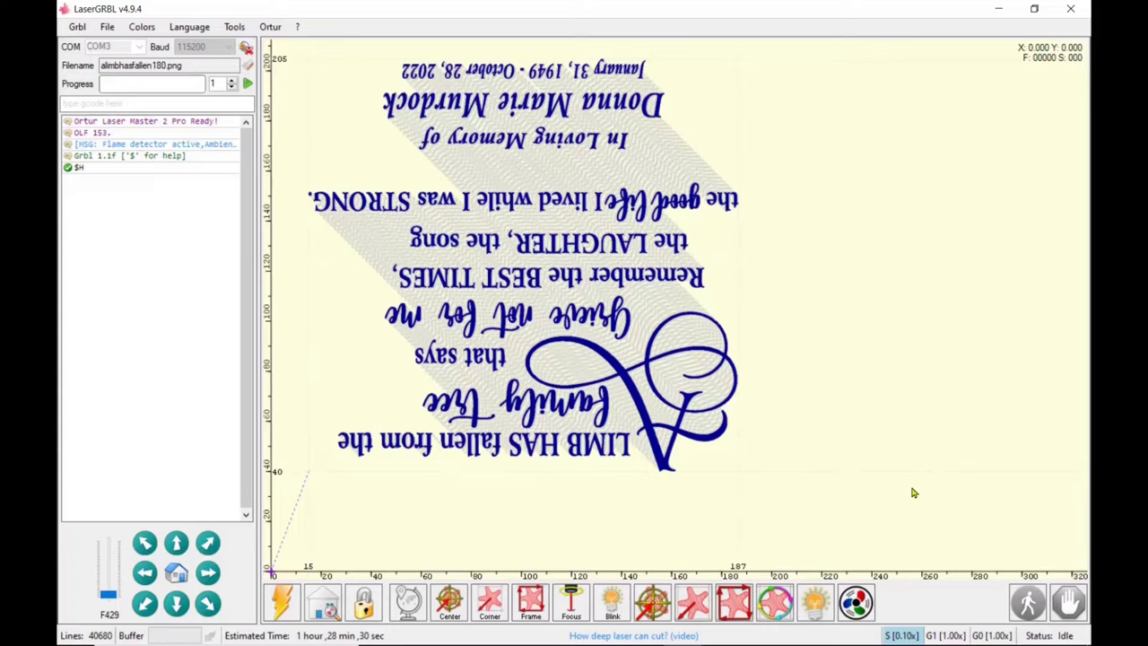
Step: Home the laser, trace the frame around the verse's outer boundary, and return the laser to home
click(323, 603)
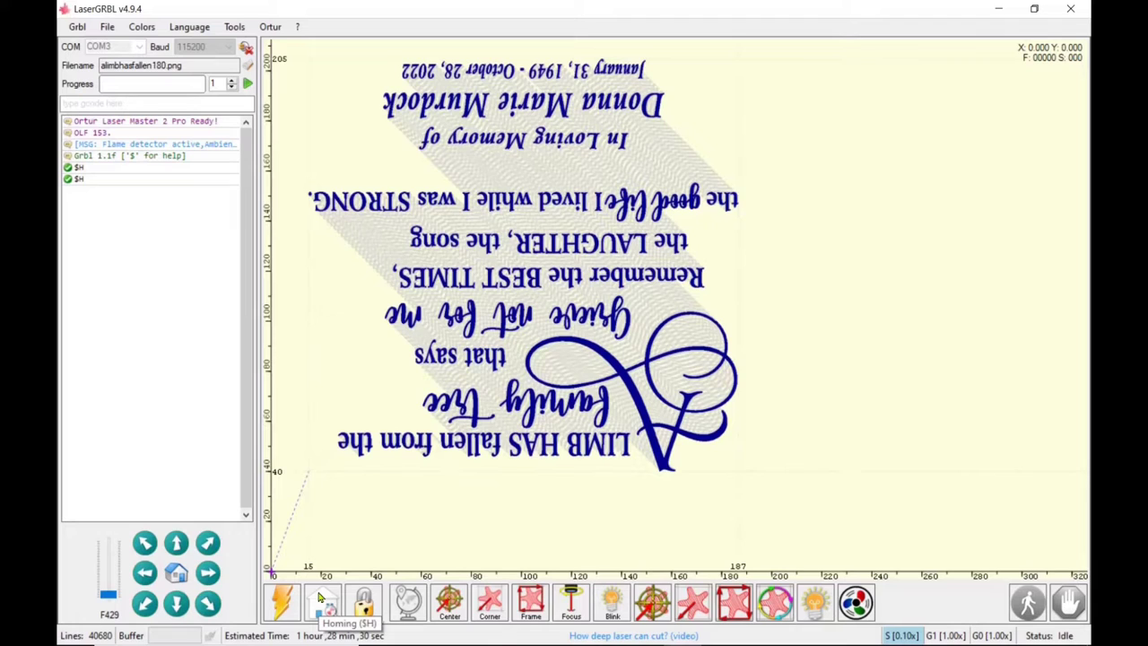
click(530, 602)
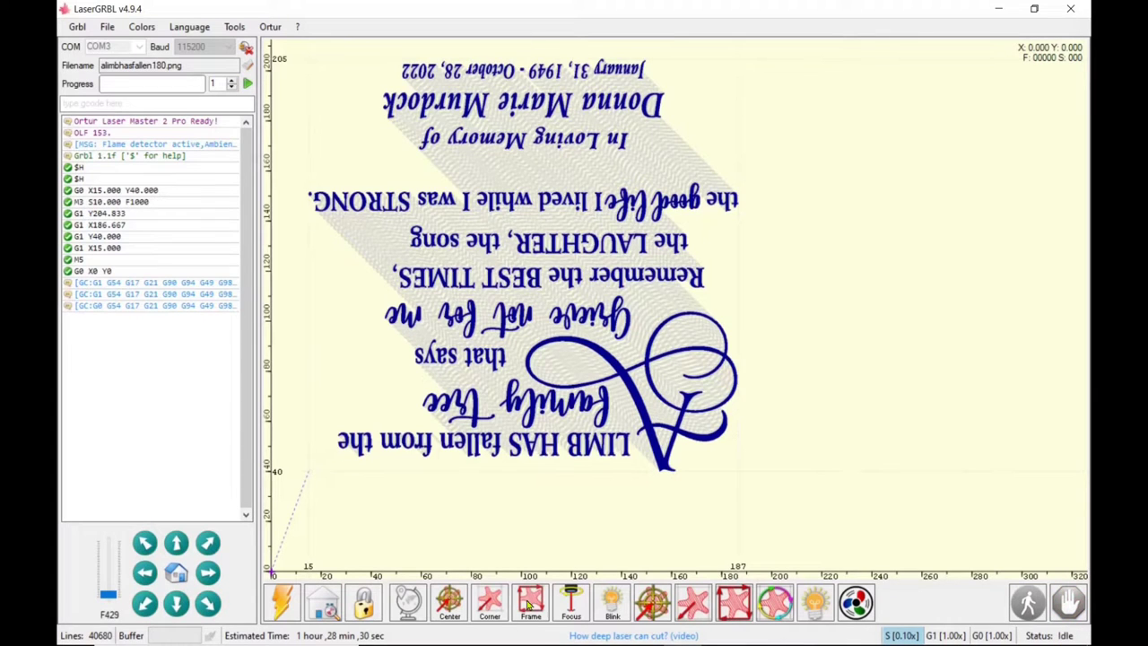
click(326, 603)
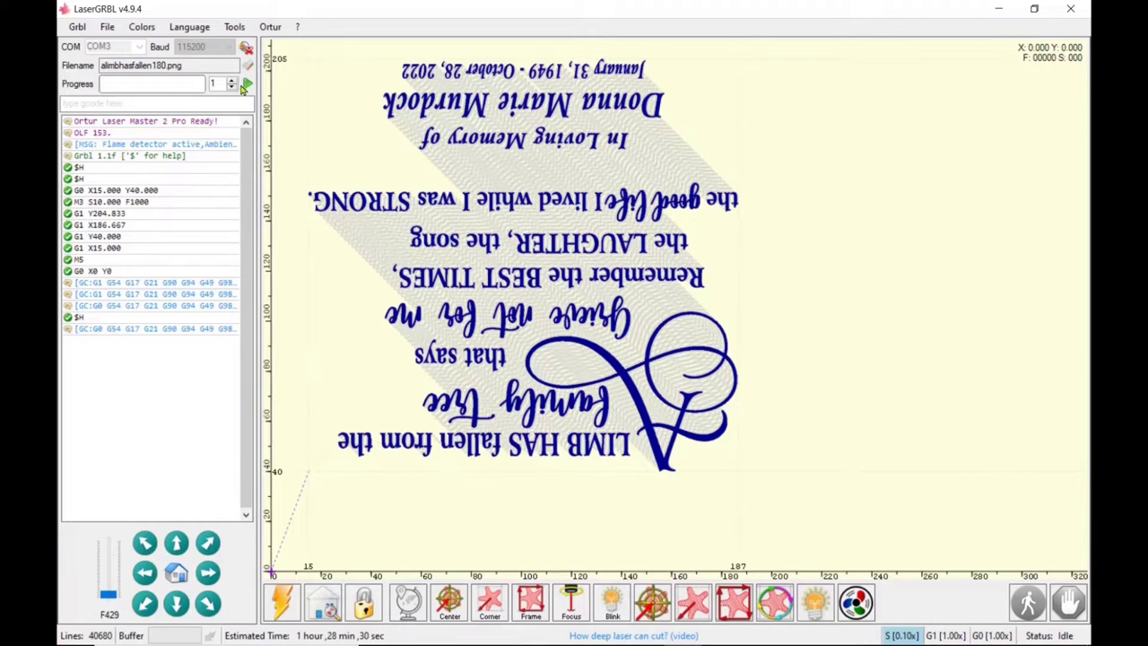
Step: Set the laser power override to 2.00x and start engraving the verse
click(894, 637)
drag(743, 530, 838, 530)
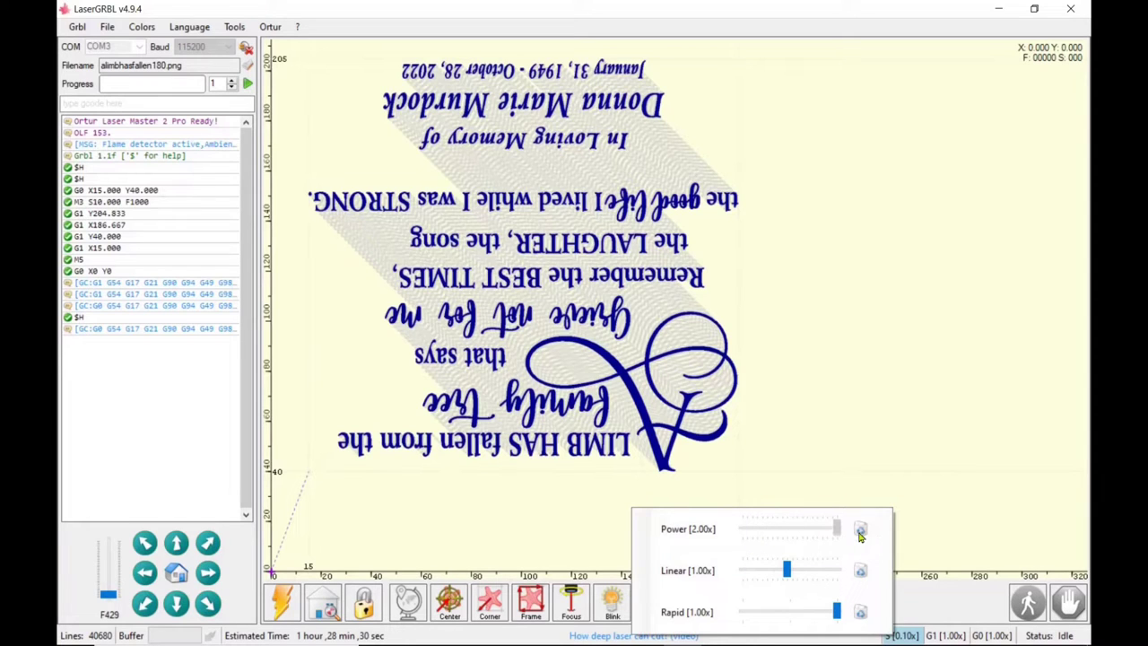
click(868, 398)
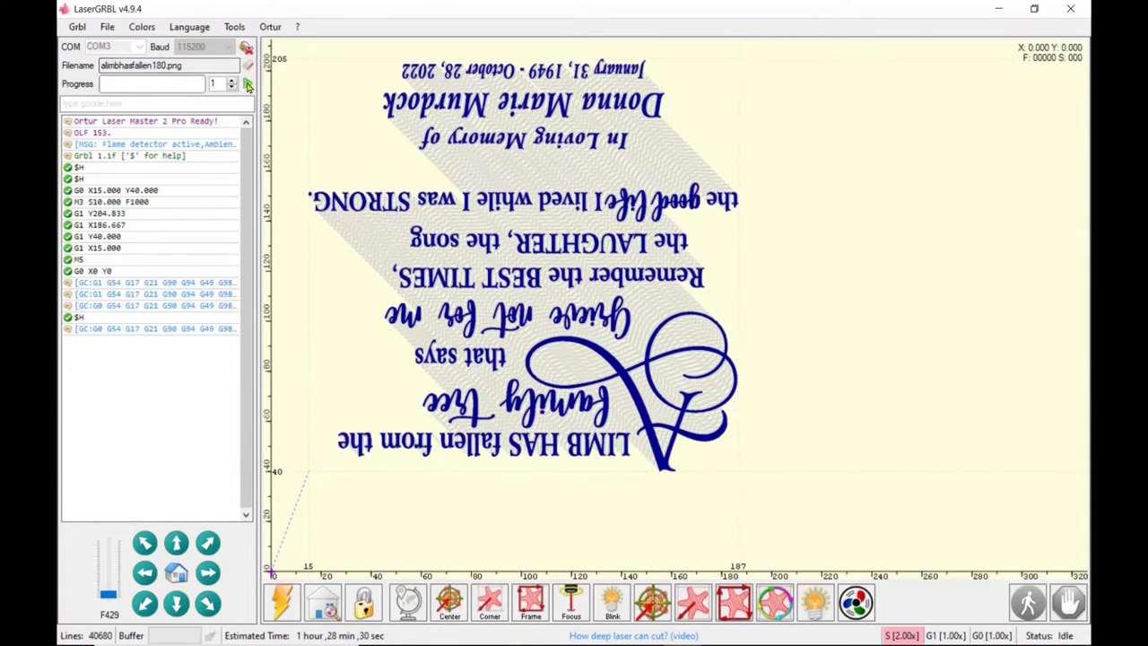
click(248, 85)
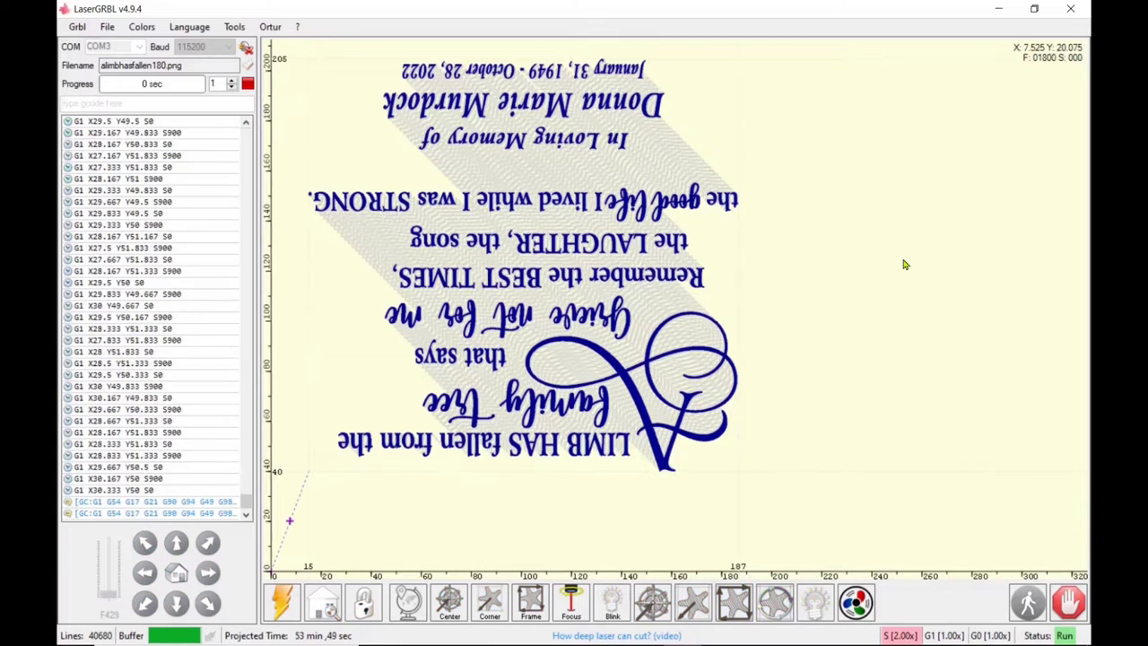